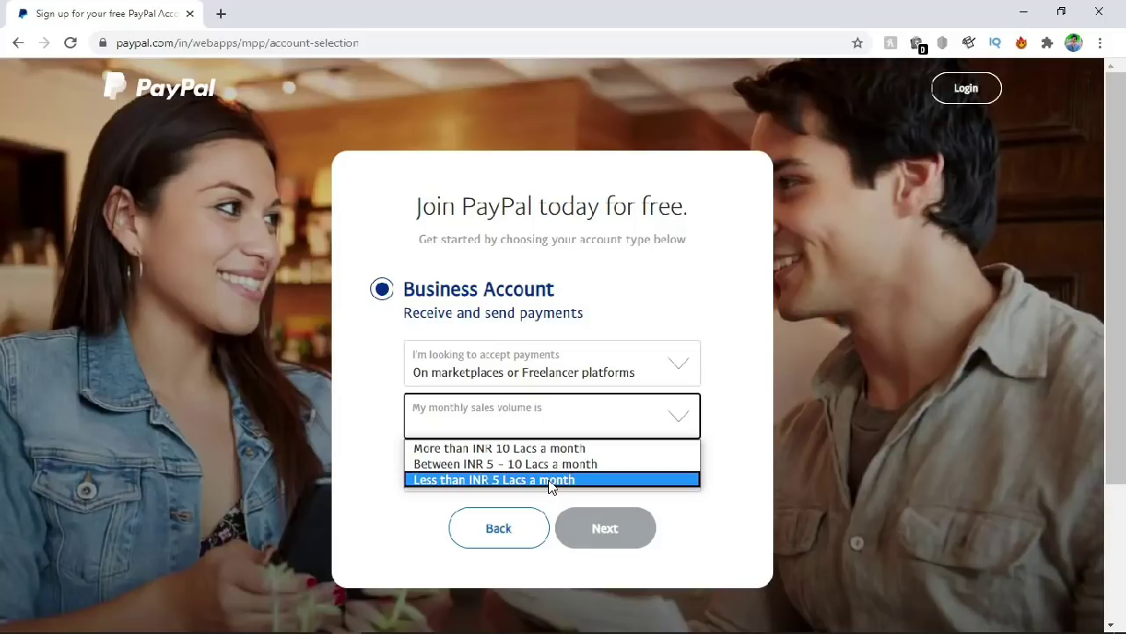
# Choose under INR 5 Lacs monthly sales and both INR and foreign currency payments, then continue
pyautogui.click(551, 482)
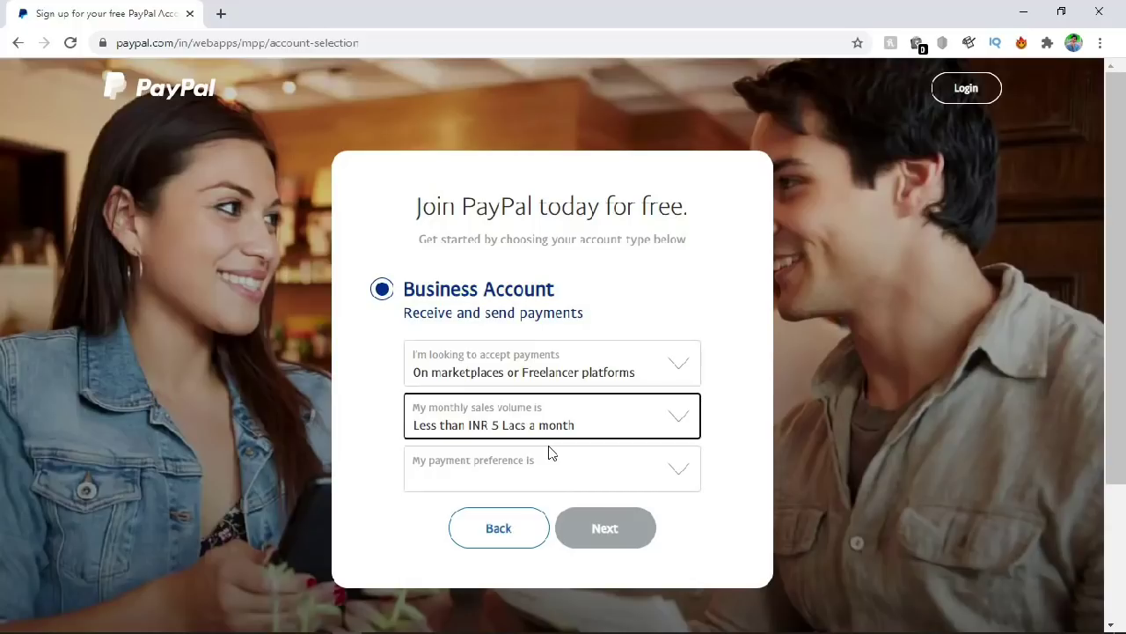
pyautogui.click(582, 479)
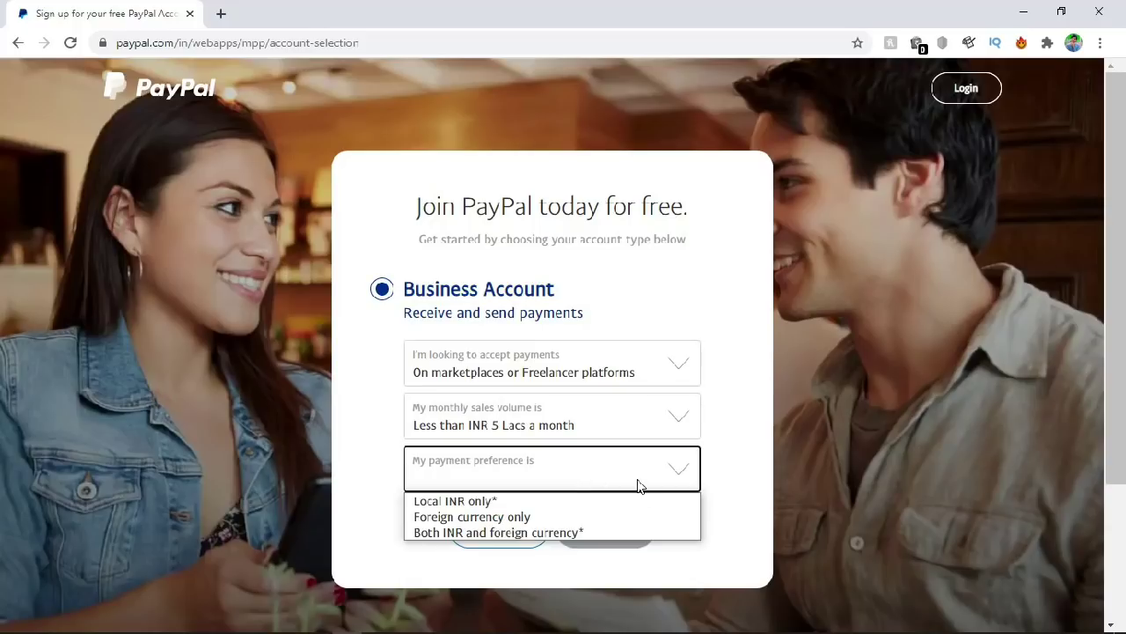
pyautogui.click(594, 535)
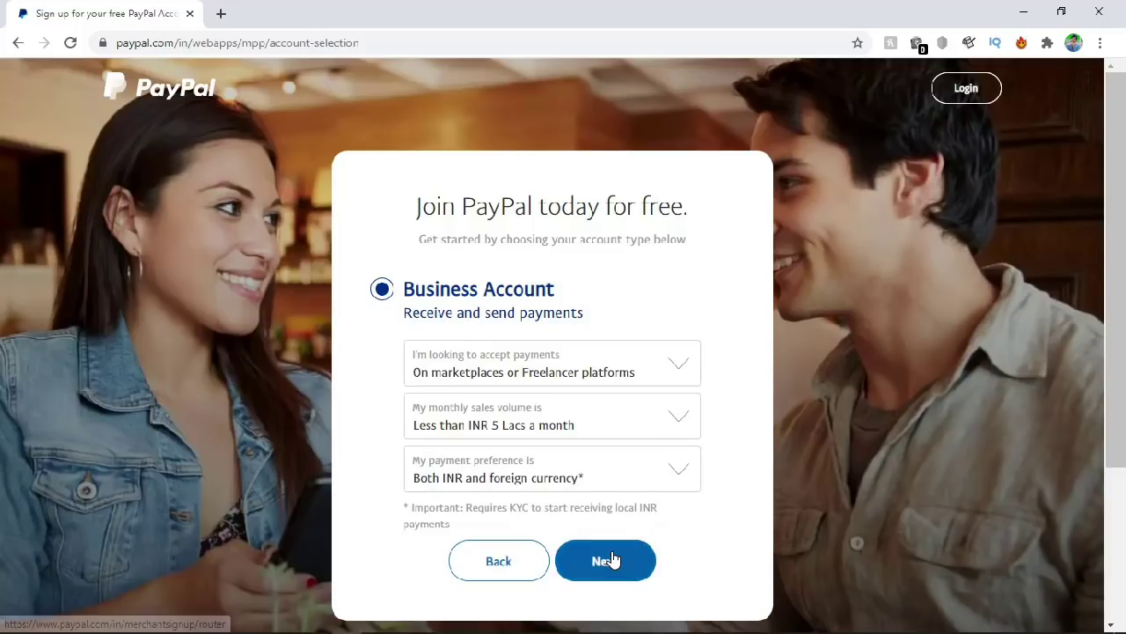
pyautogui.click(607, 563)
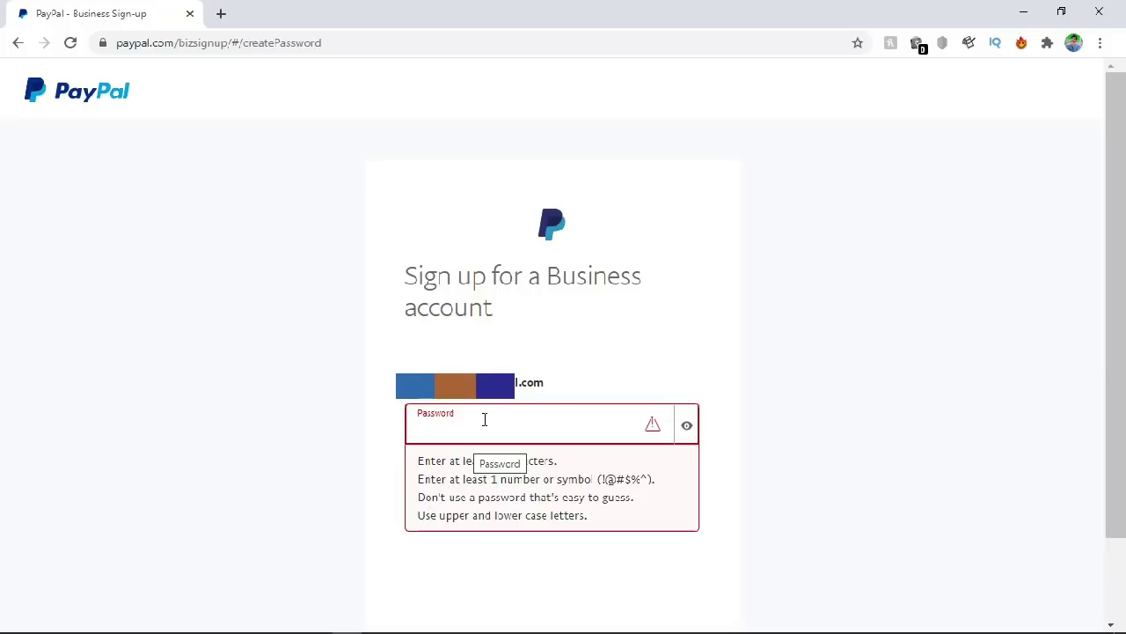
# Submit the account password and set the business type to Individual
pyautogui.hotkey('ctrl', 'v')
pyautogui.click(551, 496)
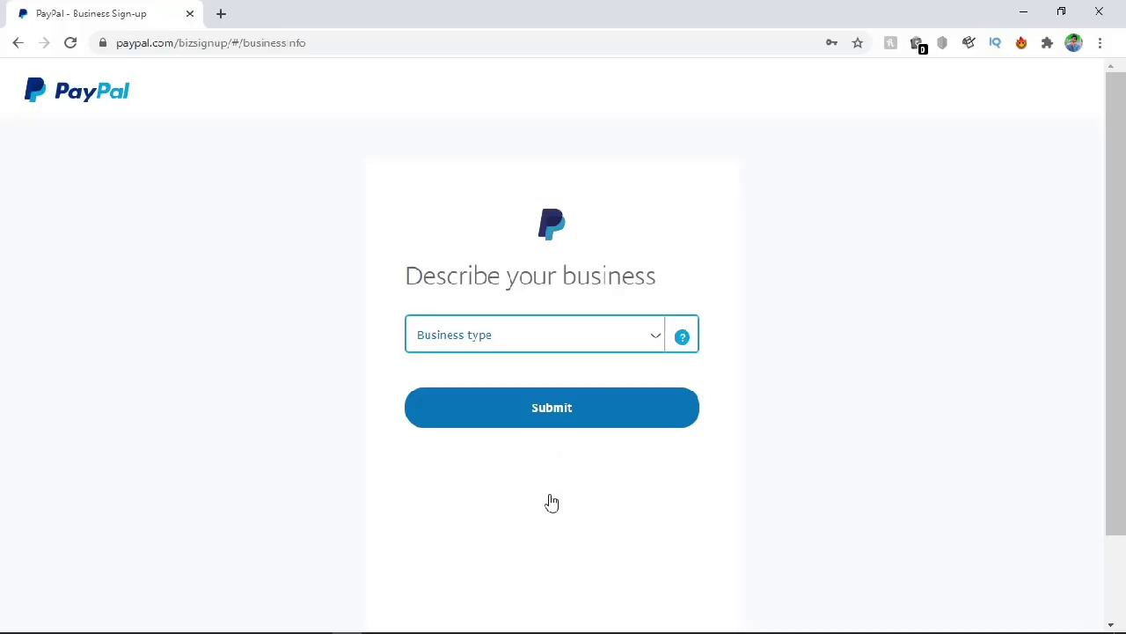
pyautogui.click(648, 339)
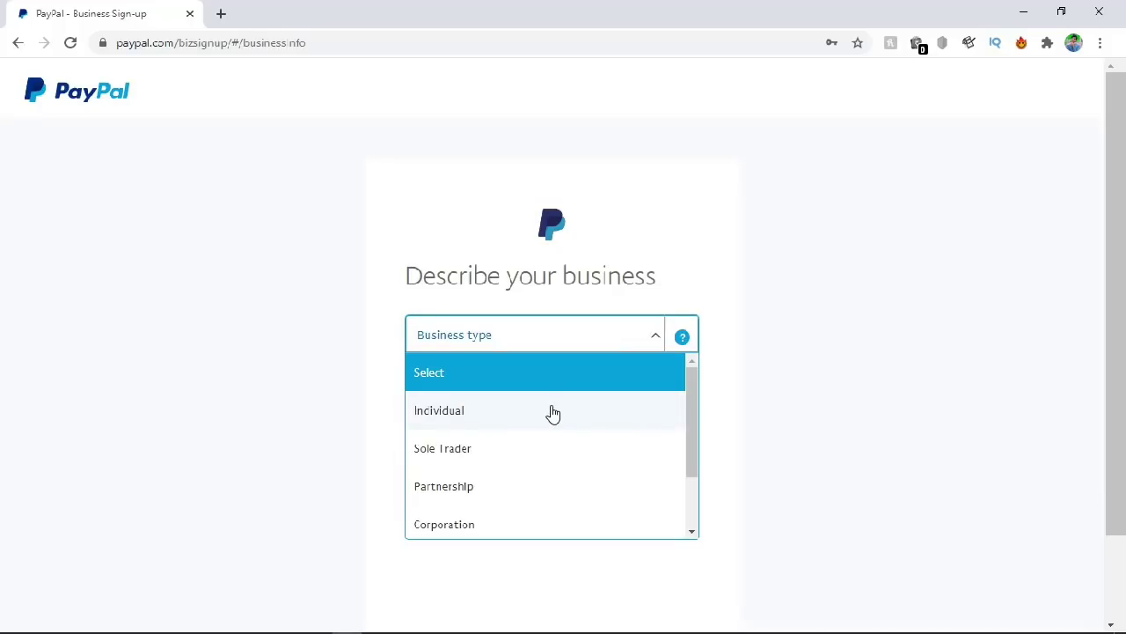
pyautogui.click(452, 415)
# Search product keywords 'adv' and select Advertising Services as the business category
pyautogui.scroll(-2, 448, 388)
pyautogui.click(502, 252)
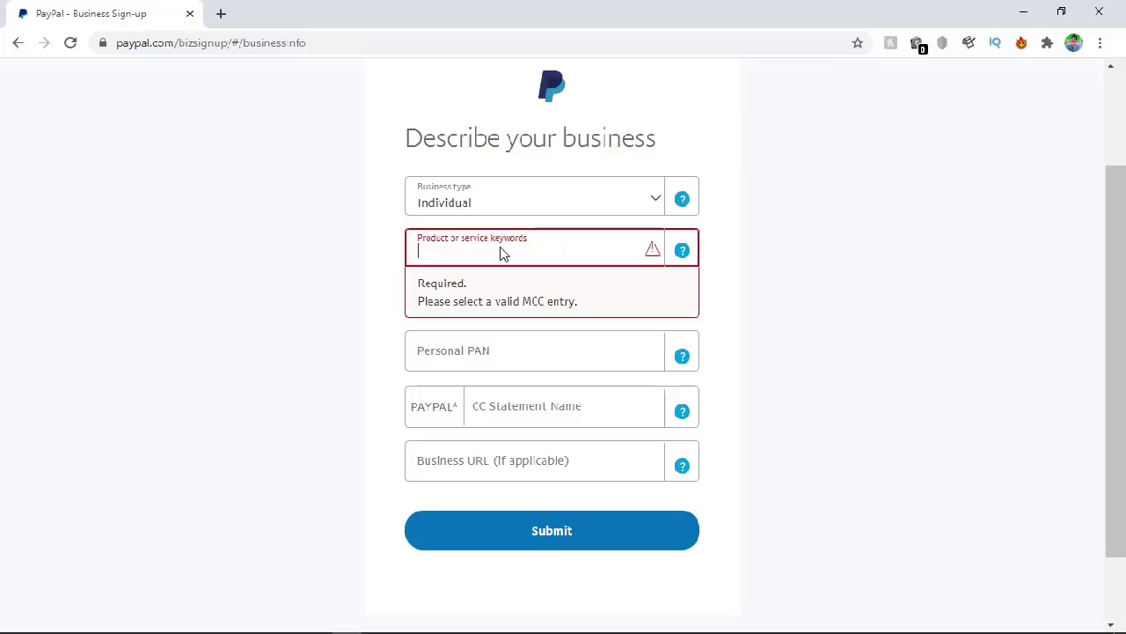
pyautogui.write('a')
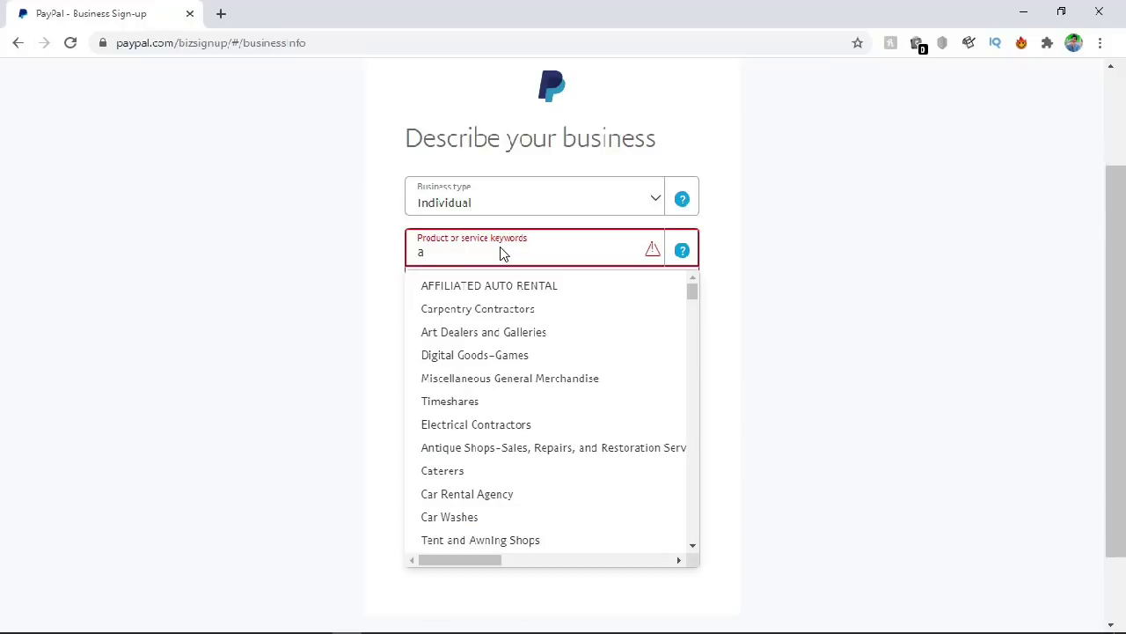
pyautogui.write('d')
pyautogui.scroll(-2, 540, 339)
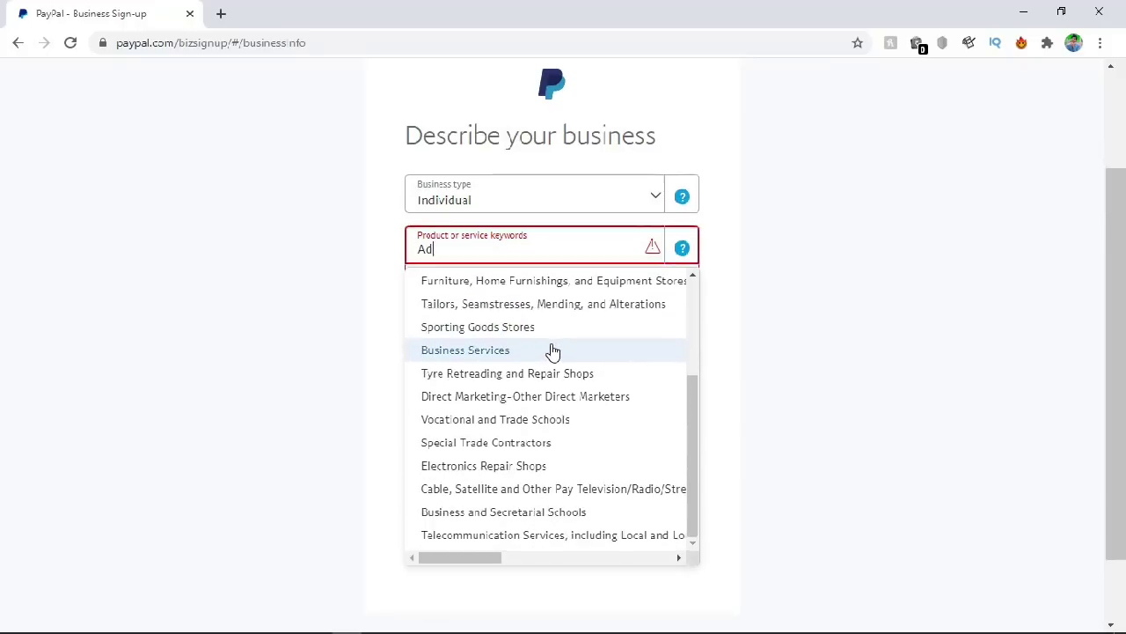
pyautogui.scroll(-1, 552, 352)
pyautogui.scroll(4, 563, 355)
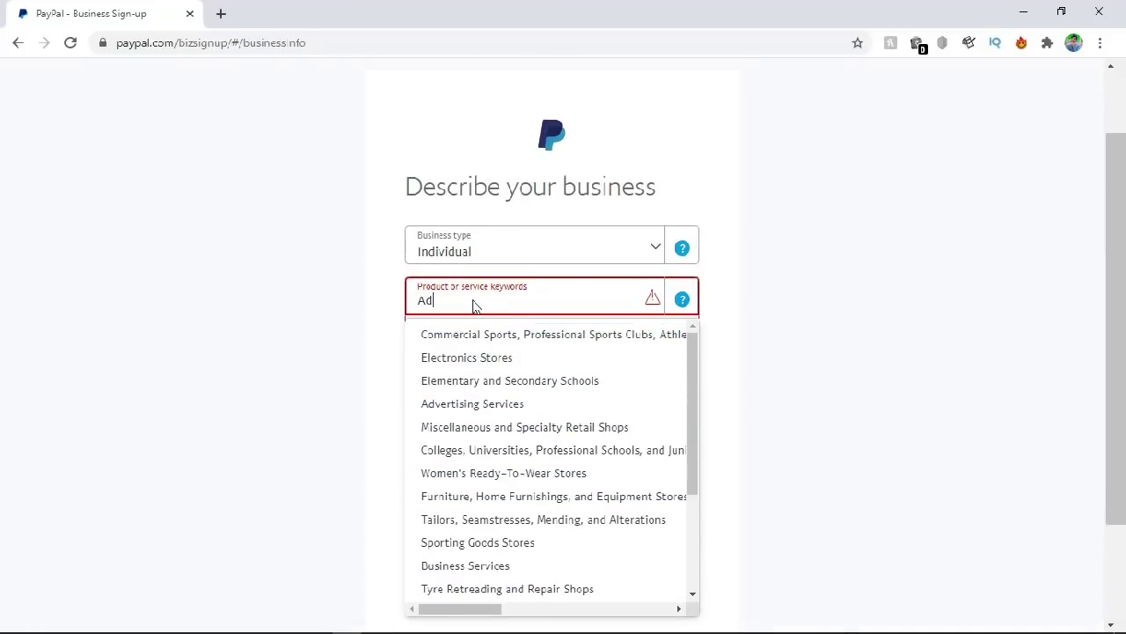
pyautogui.scroll(-1, 510, 385)
pyautogui.scroll(-1, 508, 369)
pyautogui.scroll(2, 493, 335)
pyautogui.write('v')
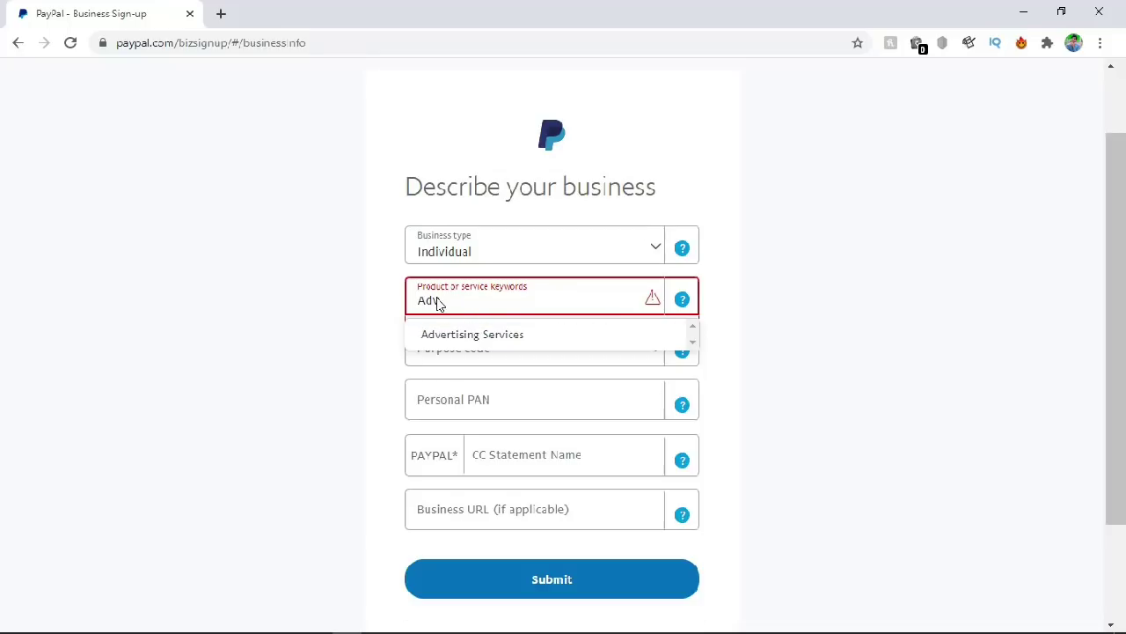
pyautogui.click(528, 339)
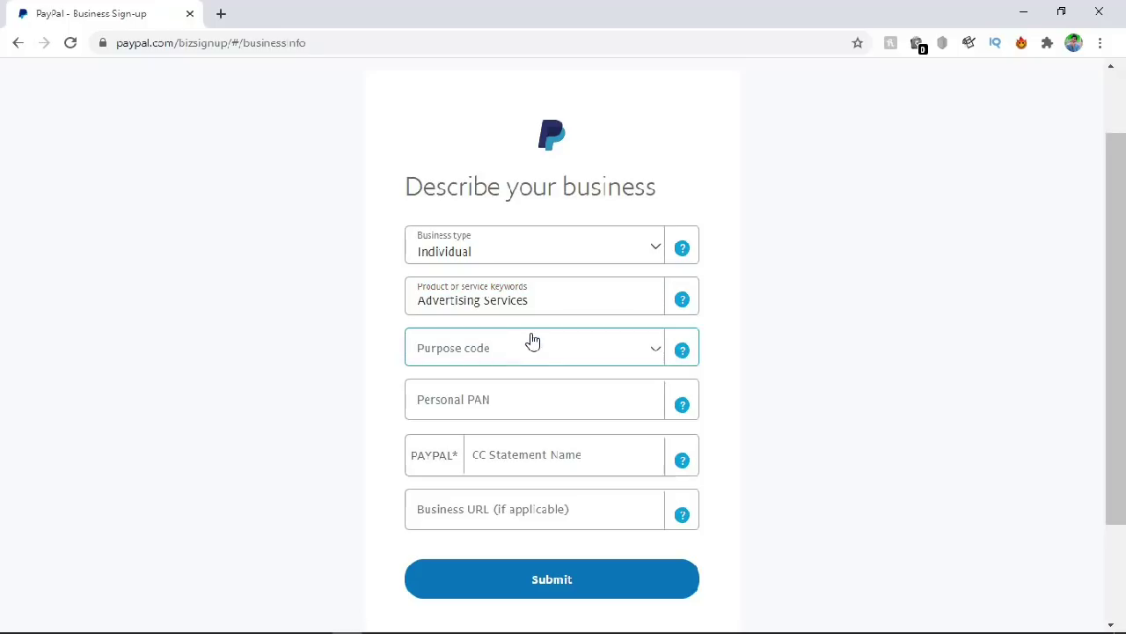
# Choose purpose code P1007 for advertising and market research
pyautogui.click(576, 351)
pyautogui.scroll(-1, 590, 414)
pyautogui.scroll(-10, 583, 423)
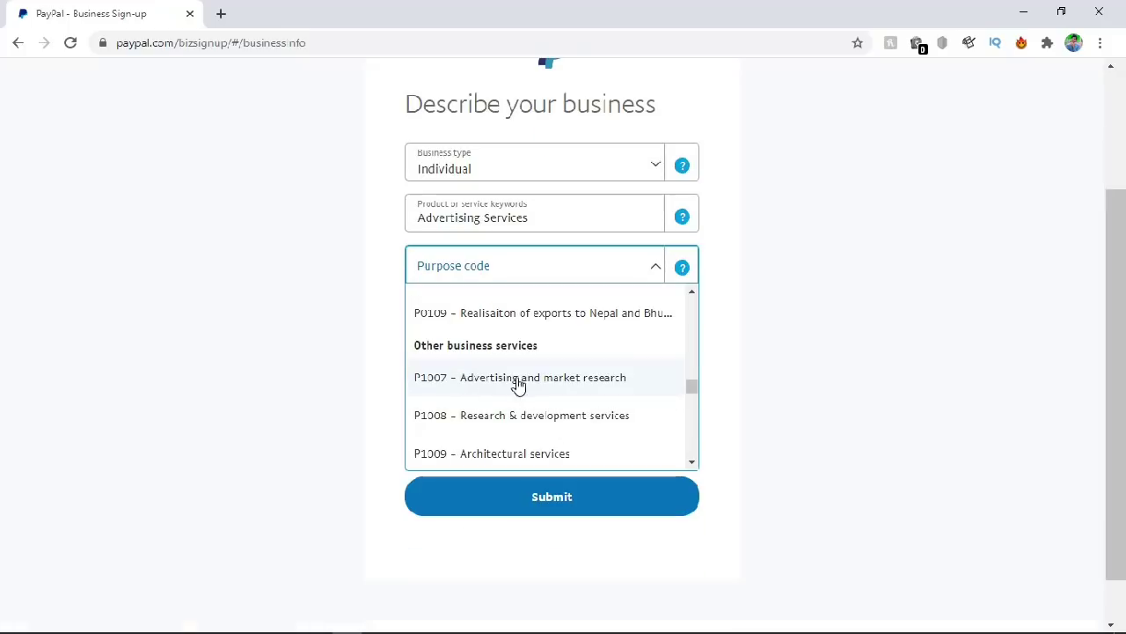
pyautogui.click(595, 384)
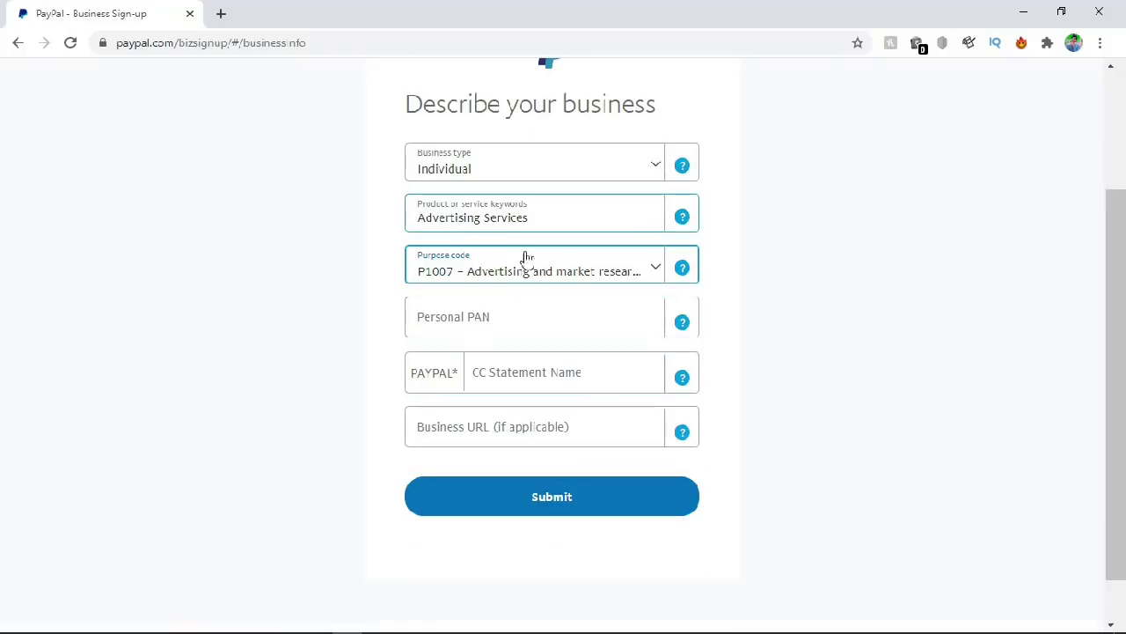
pyautogui.click(470, 317)
# Enter the personal PAN in the Personal PAN field
pyautogui.click(335, 344)
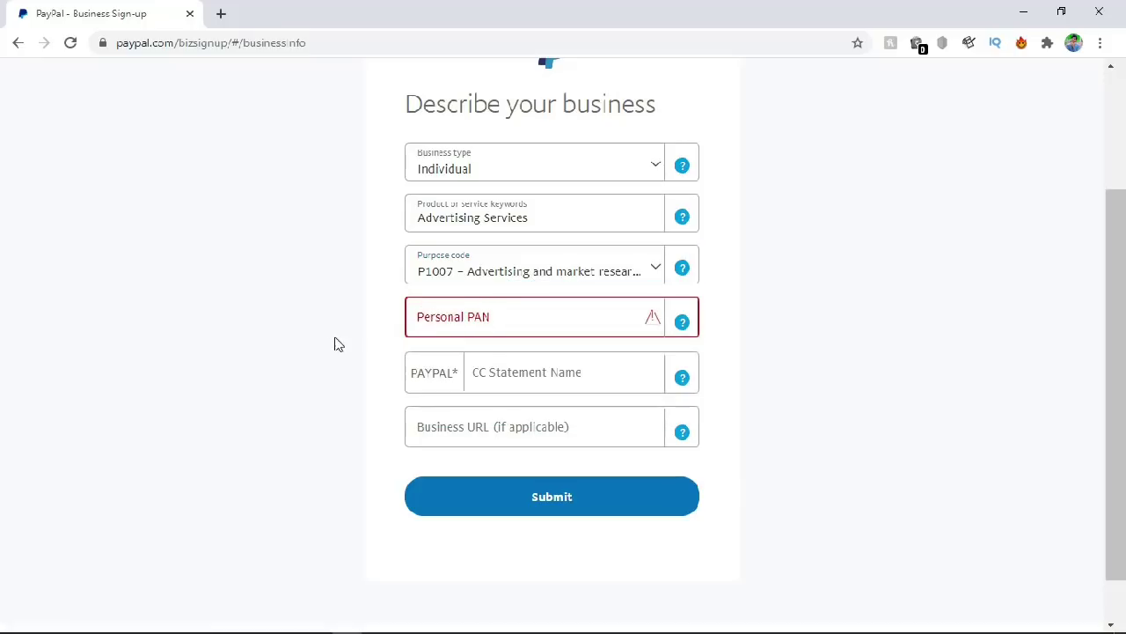
pyautogui.click(459, 321)
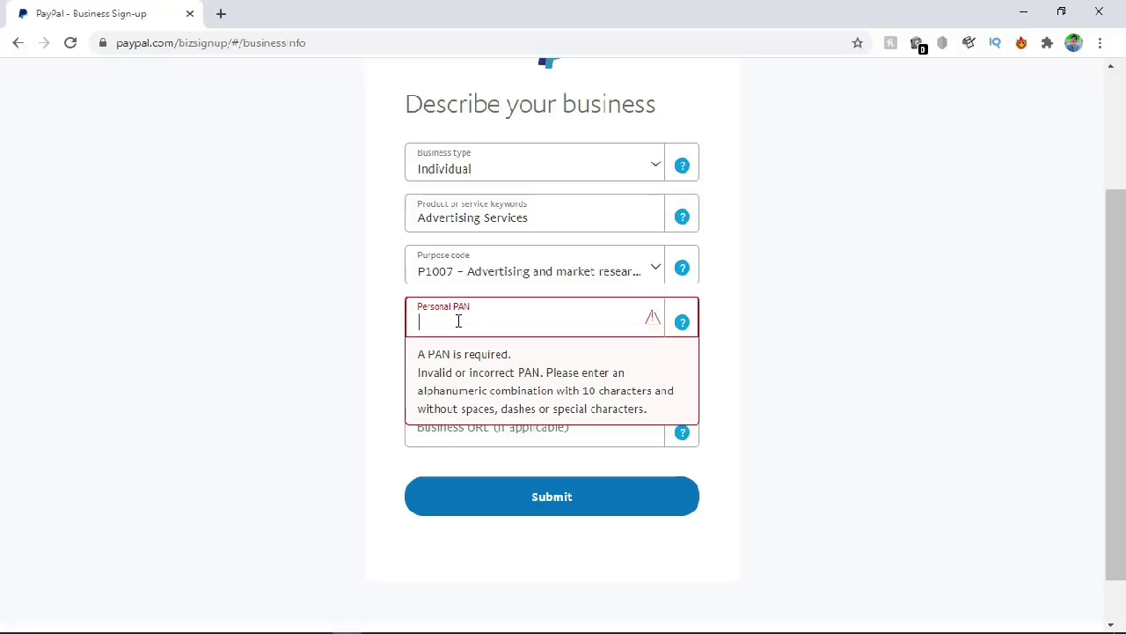
pyautogui.write('BQO')
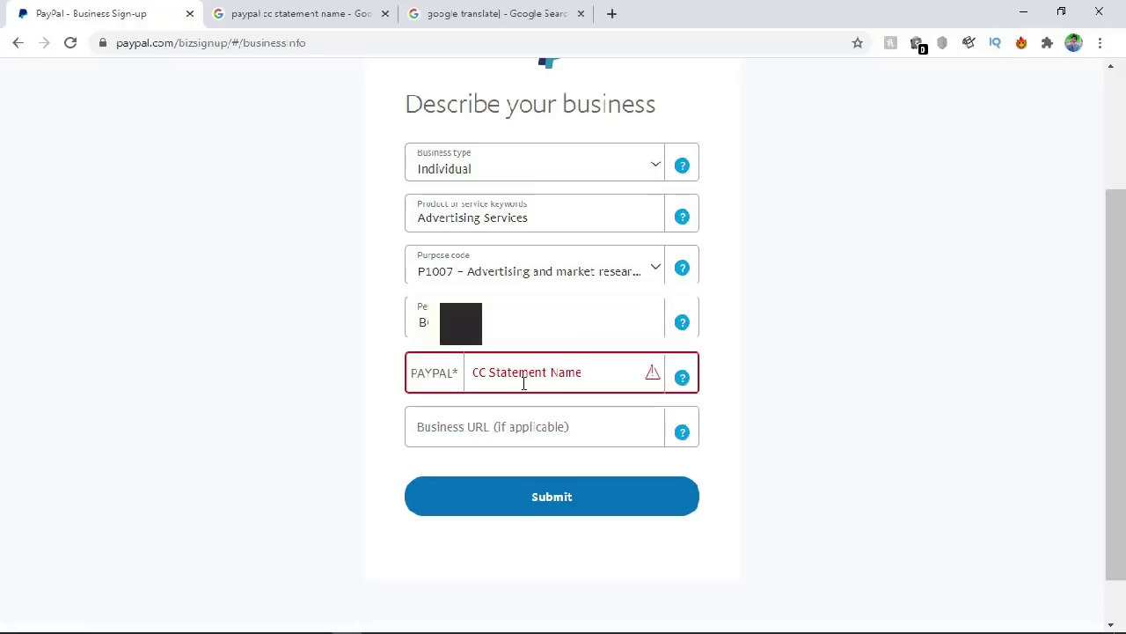
# Paste the card statement name and submit the business description form
pyautogui.click(551, 377)
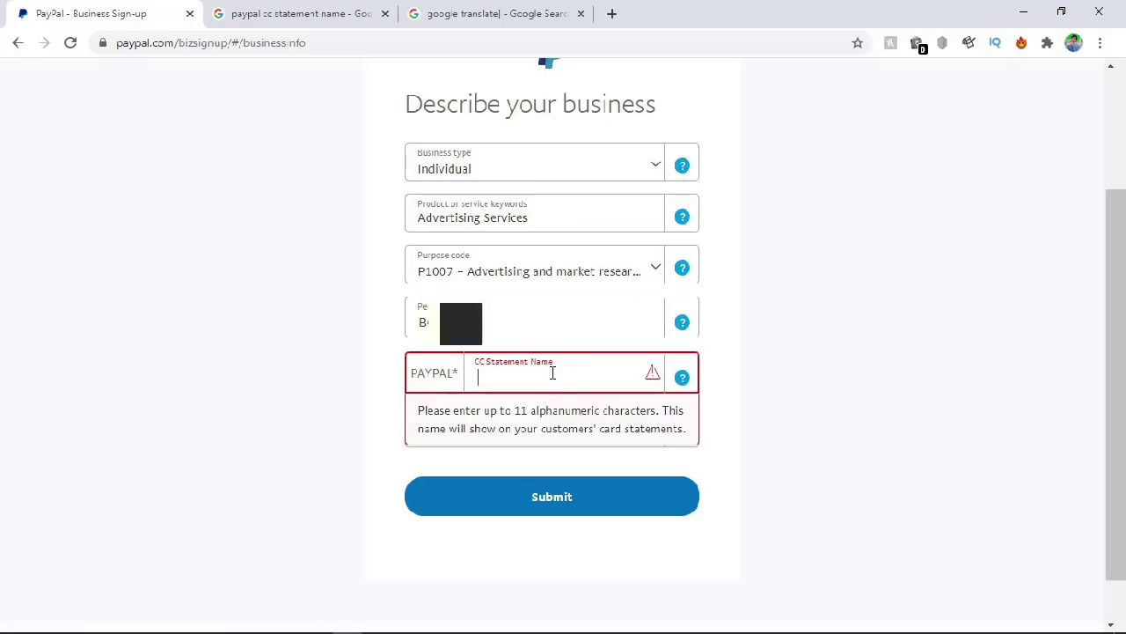
pyautogui.click(812, 335)
pyautogui.click(534, 373)
pyautogui.hotkey('ctrl', 'v')
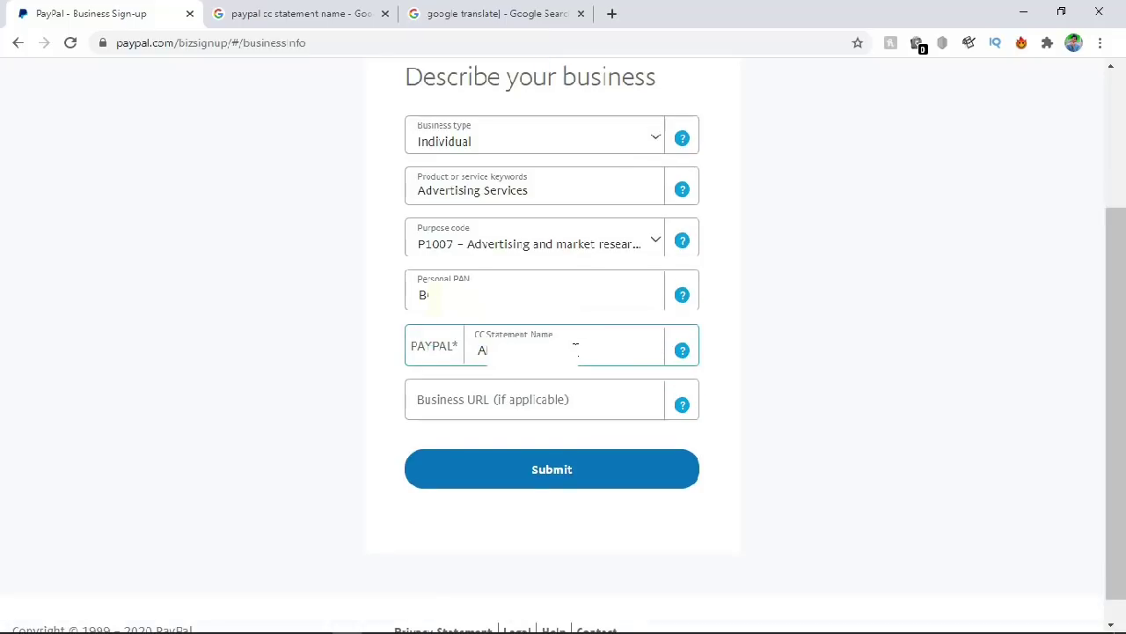
pyautogui.moveTo(567, 347); pyautogui.dragTo(482, 349)
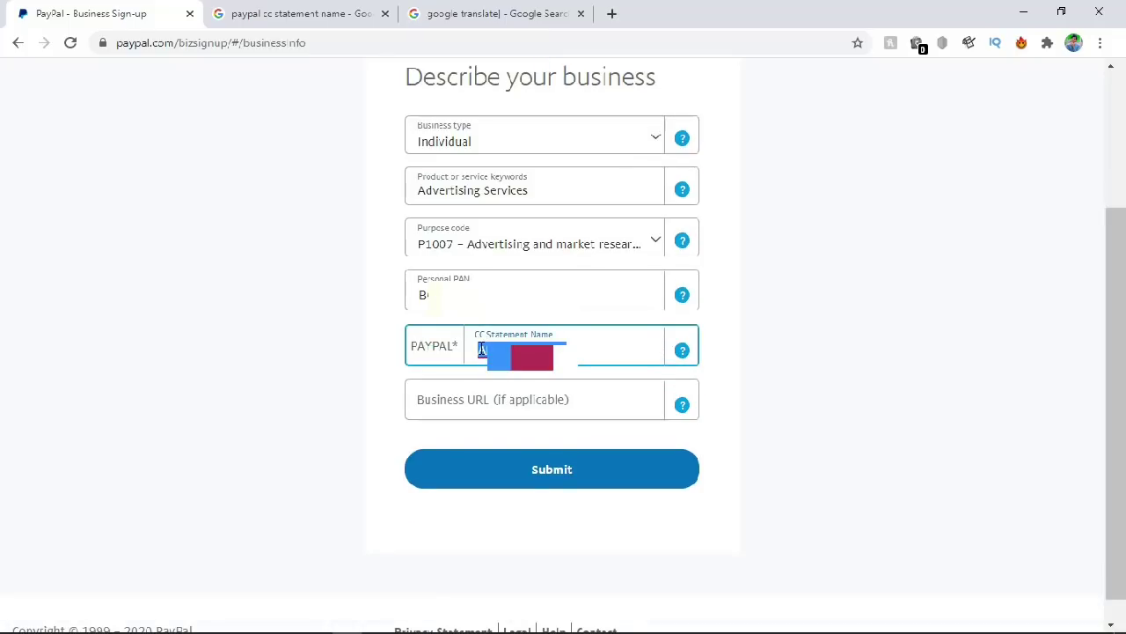
pyautogui.click(593, 355)
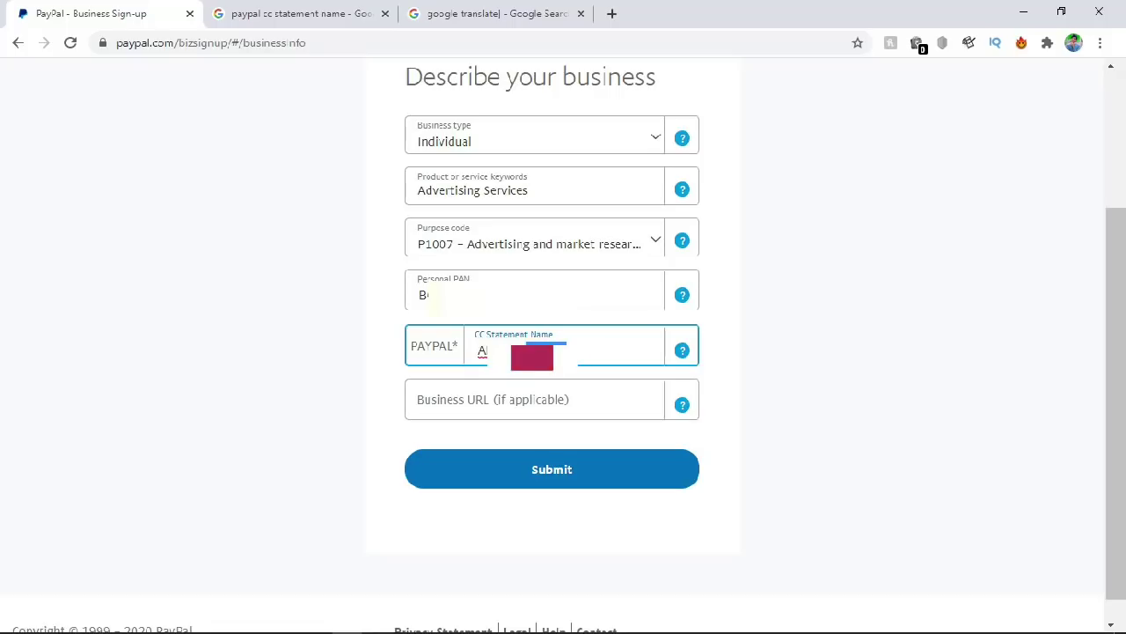
pyautogui.moveTo(581, 354); pyautogui.dragTo(469, 354)
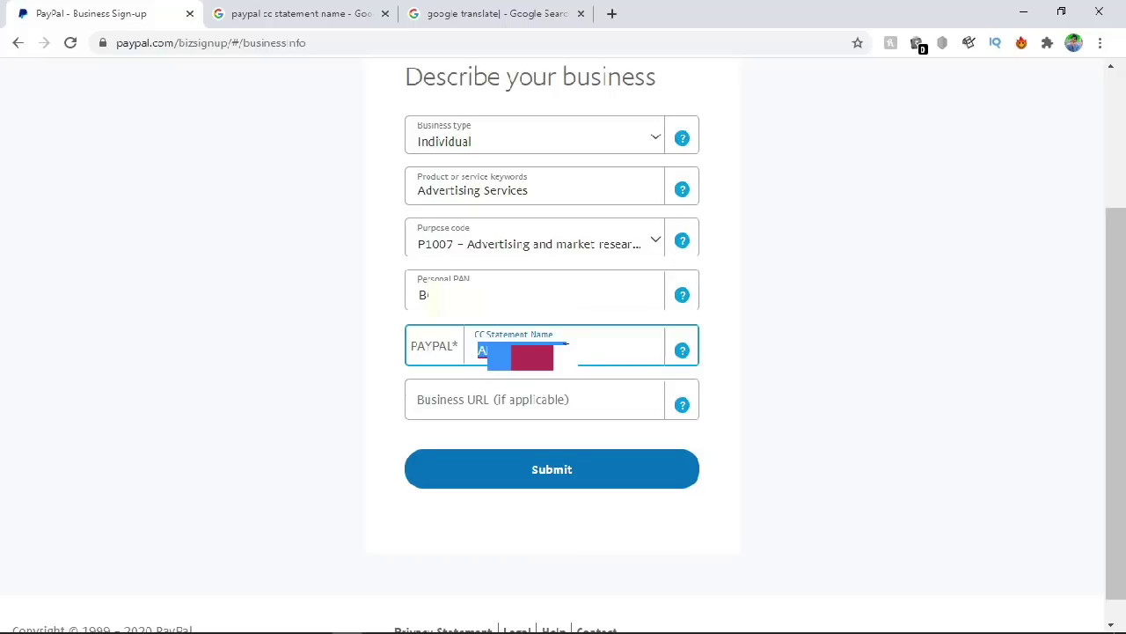
pyautogui.click(578, 351)
pyautogui.click(567, 348)
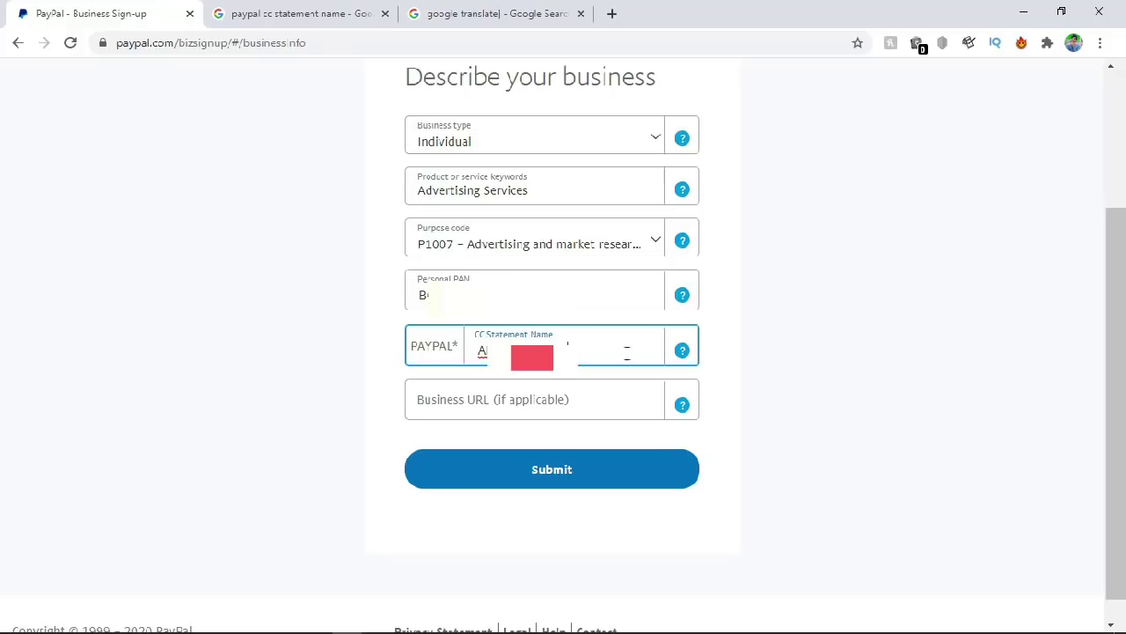
pyautogui.click(713, 396)
pyautogui.click(597, 401)
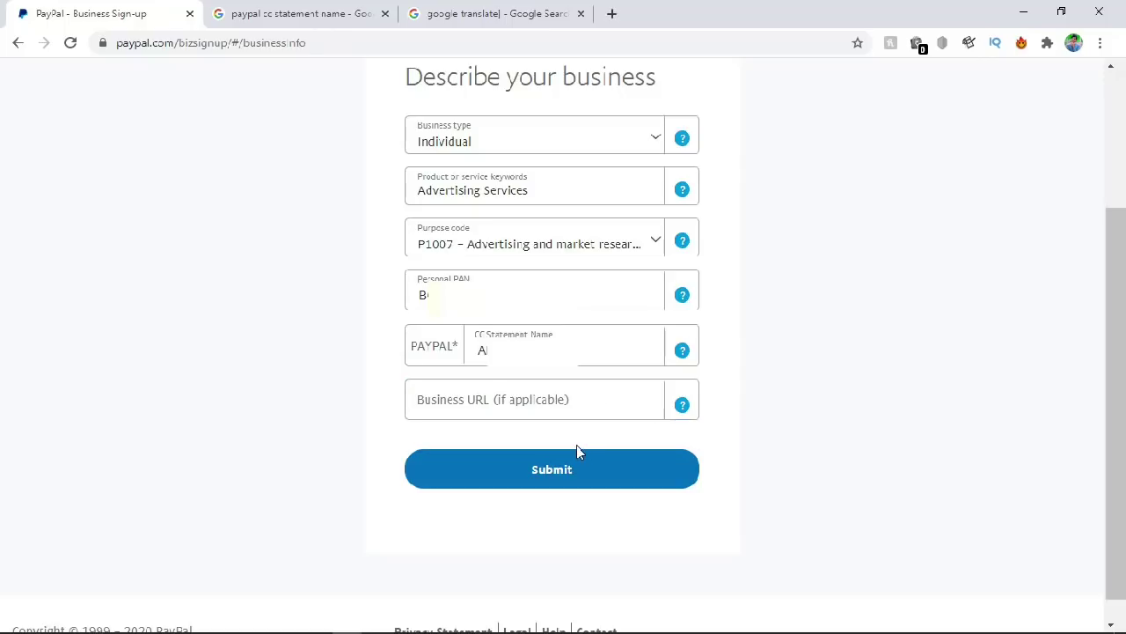
pyautogui.click(561, 476)
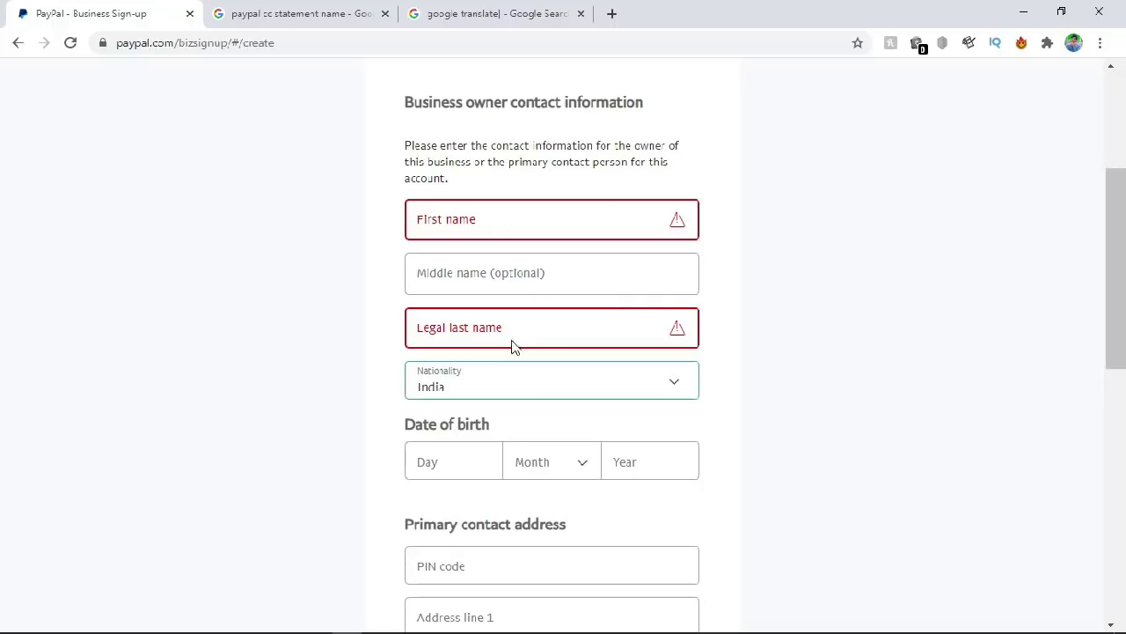
# Fill in the owner's first name, date of birth and primary contact phone number
pyautogui.click(455, 221)
pyautogui.write('ABDUL')
pyautogui.scroll(-2, 649, 229)
pyautogui.click(445, 299)
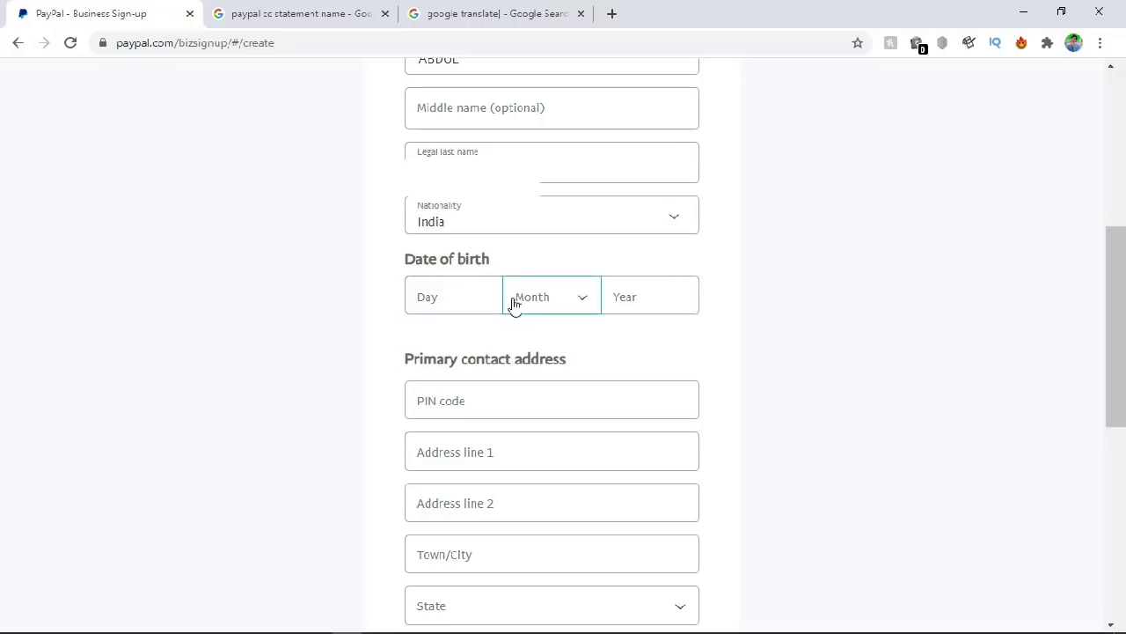
pyautogui.scroll(-3, 825, 213)
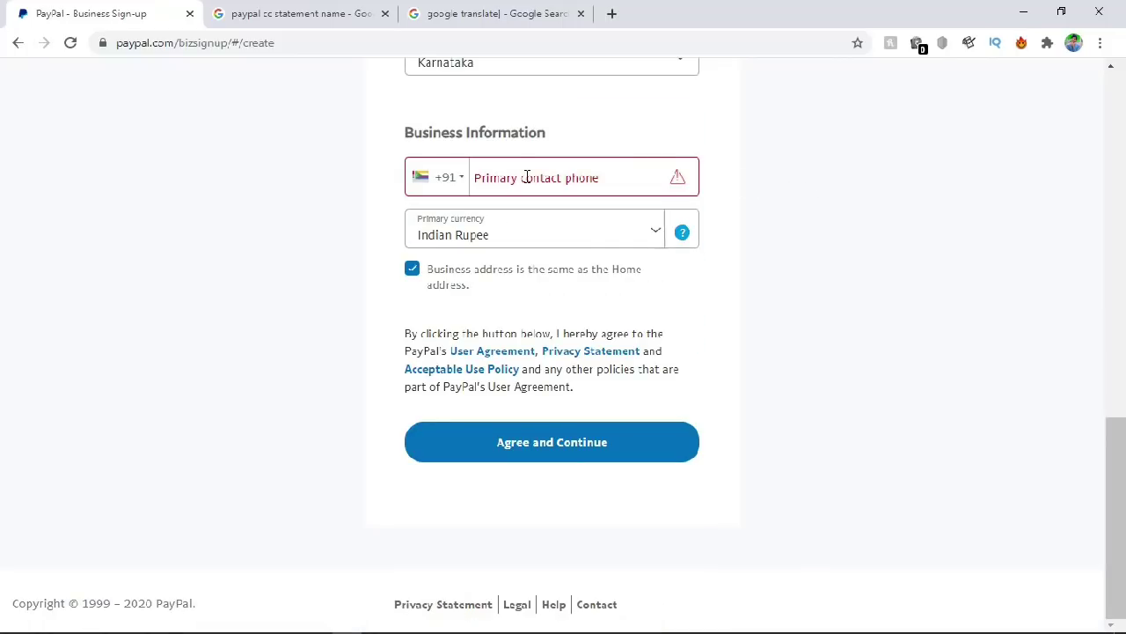
pyautogui.click(545, 180)
pyautogui.write('07')
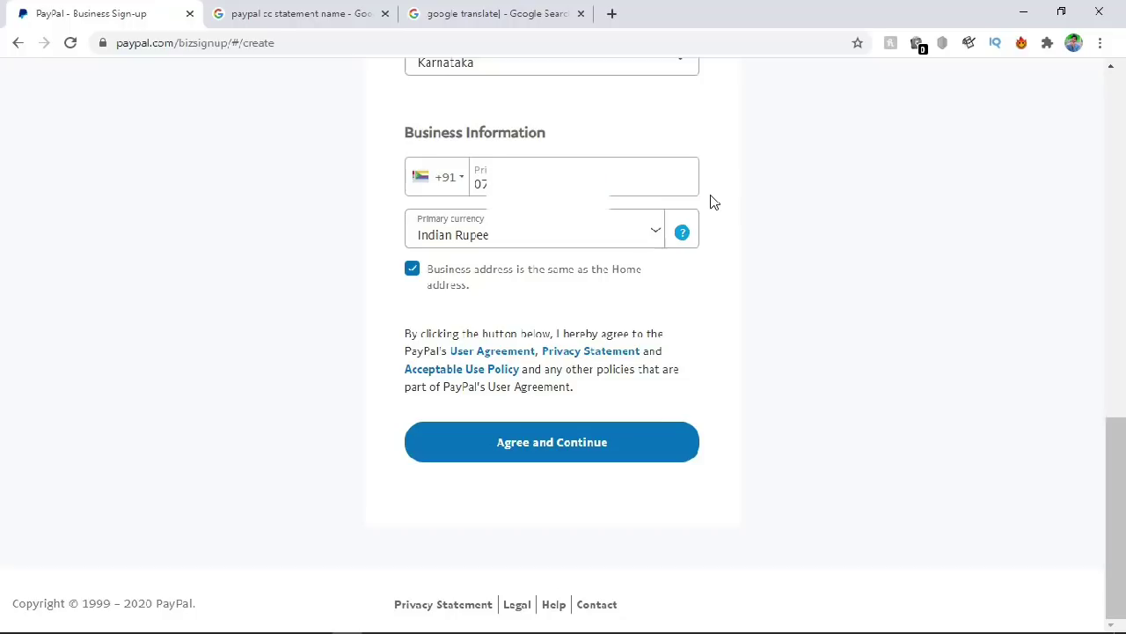
# Keep the business address the same as home address and agree to submit sign-up
pyautogui.click(414, 270)
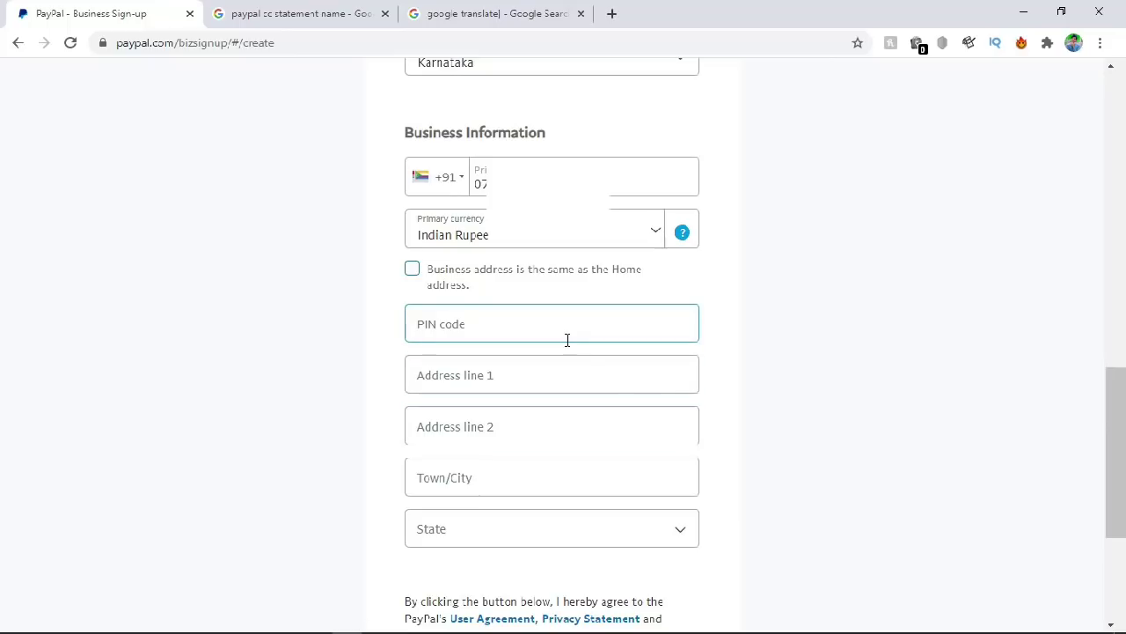
pyautogui.click(412, 269)
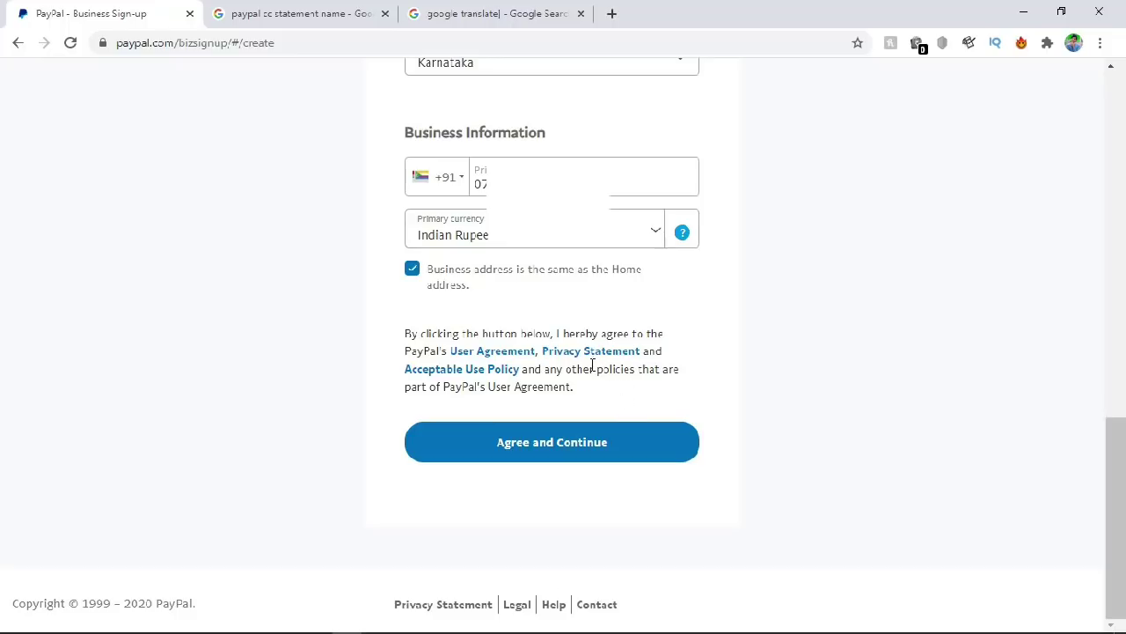
pyautogui.click(555, 449)
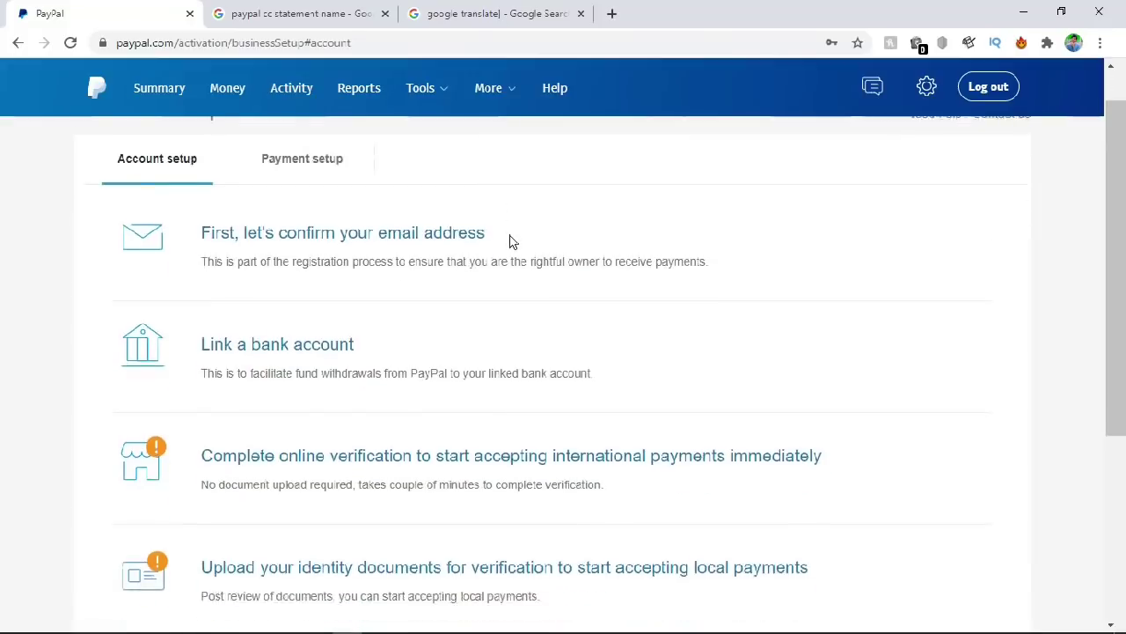
# Start email confirmation from the setup checklist and have a new confirmation link sent
pyautogui.scroll(-2, 641, 252)
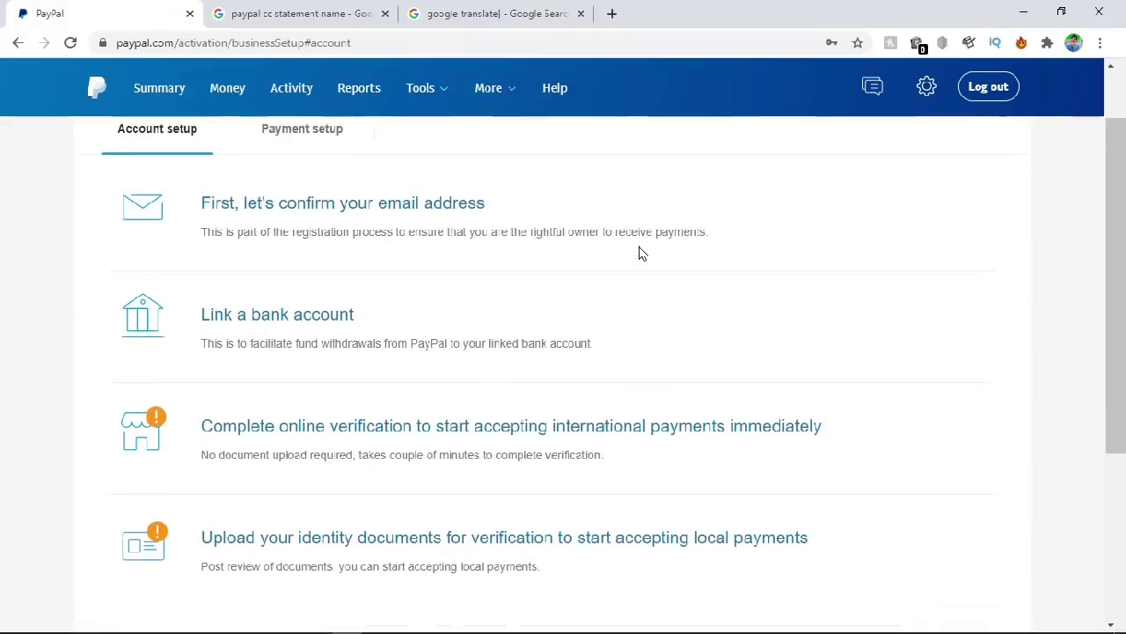
pyautogui.moveTo(1112, 232); pyautogui.dragTo(1112, 137)
pyautogui.scroll(-1, 560, 249)
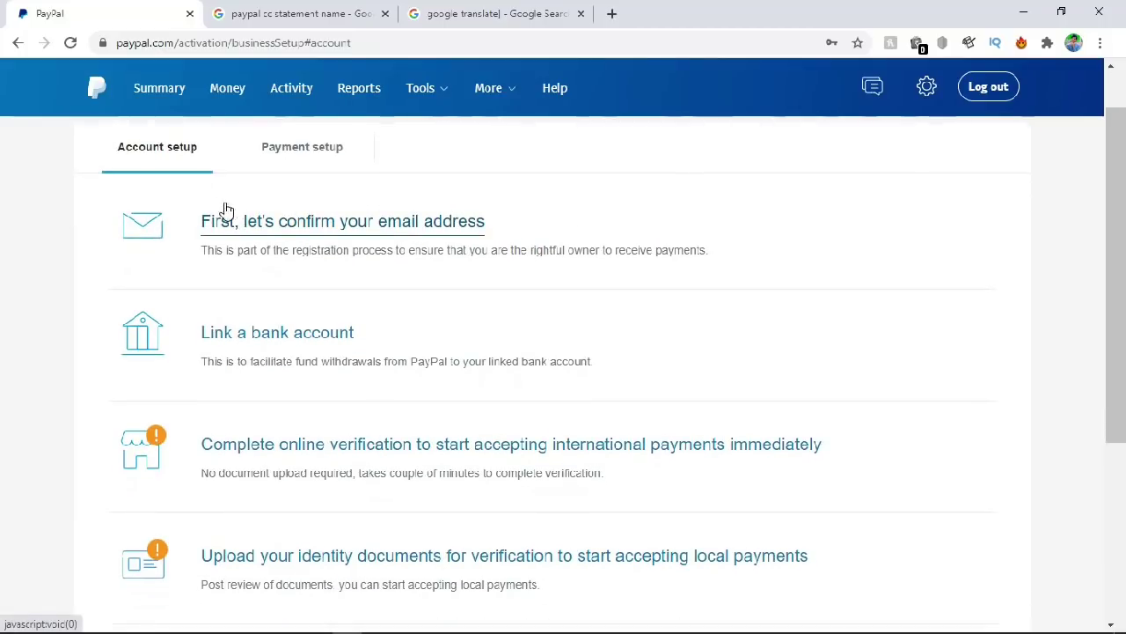
pyautogui.scroll(-1, 264, 264)
pyautogui.scroll(-2, 247, 397)
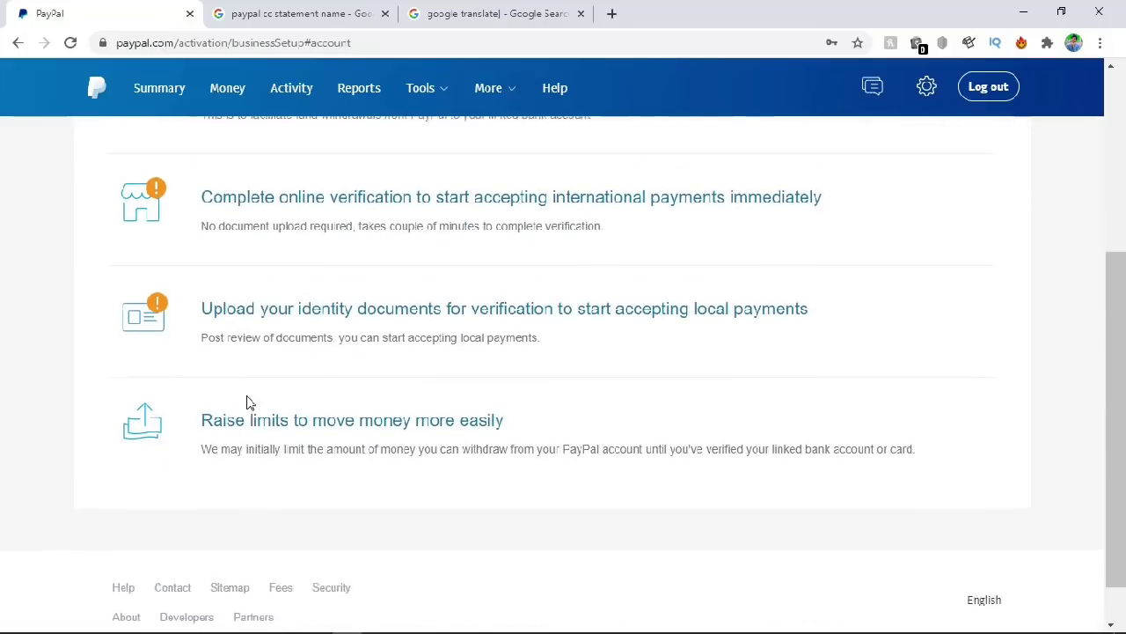
pyautogui.scroll(4, 246, 398)
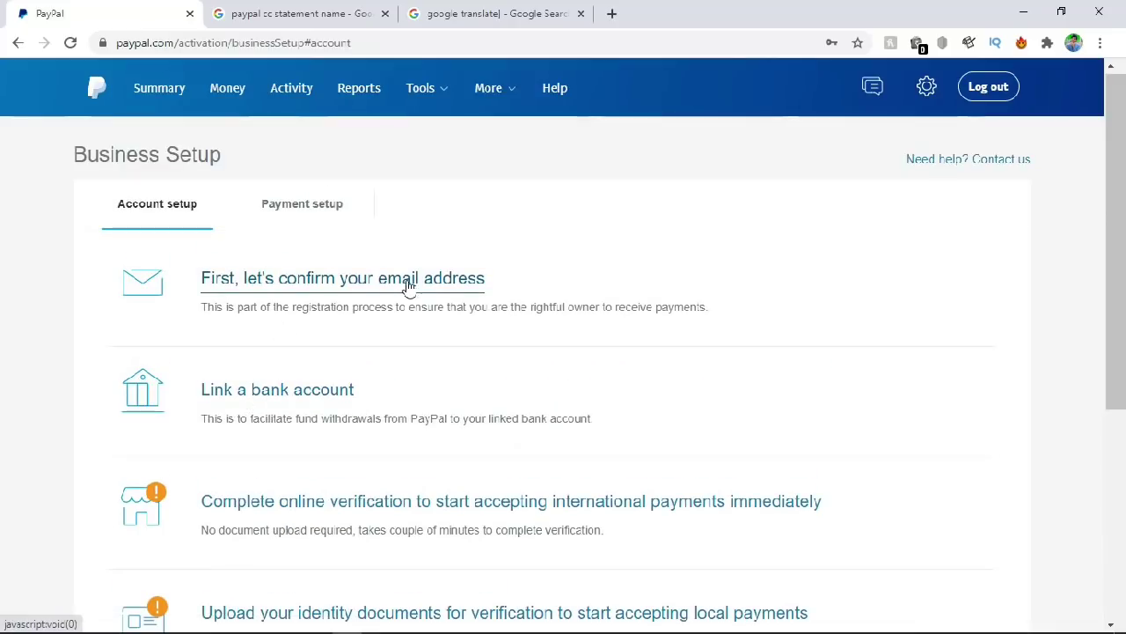
pyautogui.click(396, 291)
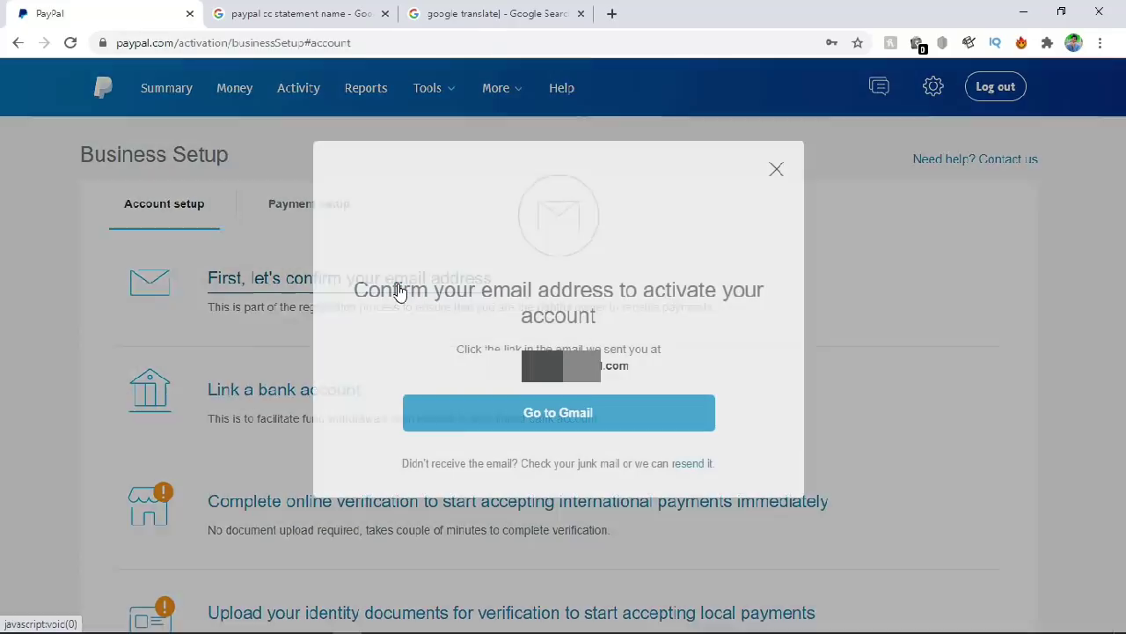
pyautogui.click(693, 463)
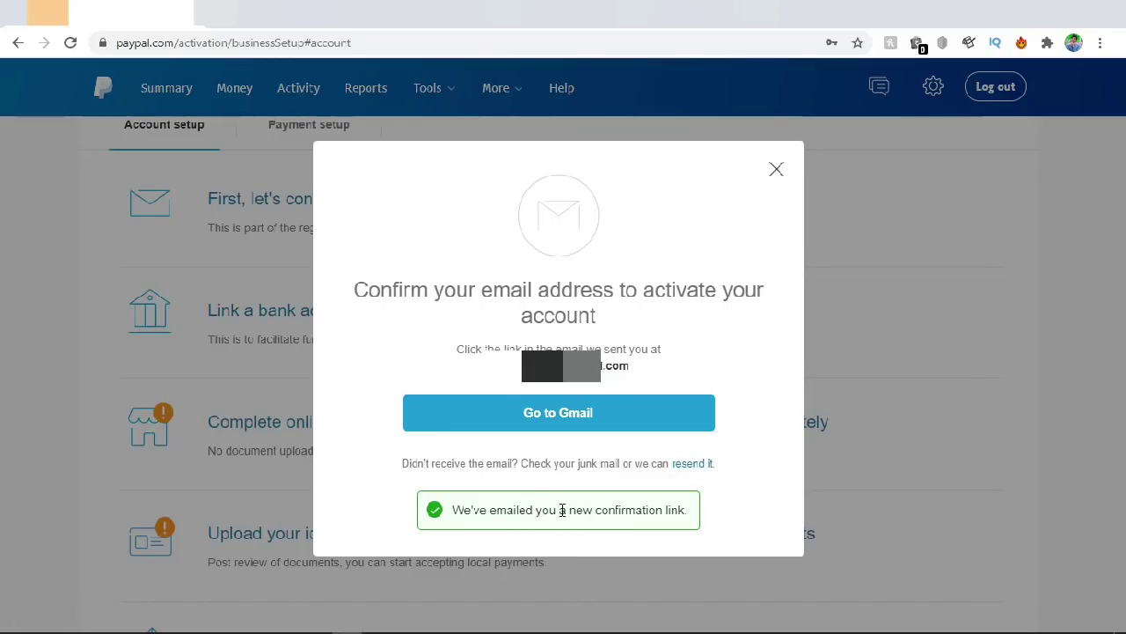
pyautogui.moveTo(571, 511); pyautogui.dragTo(684, 510)
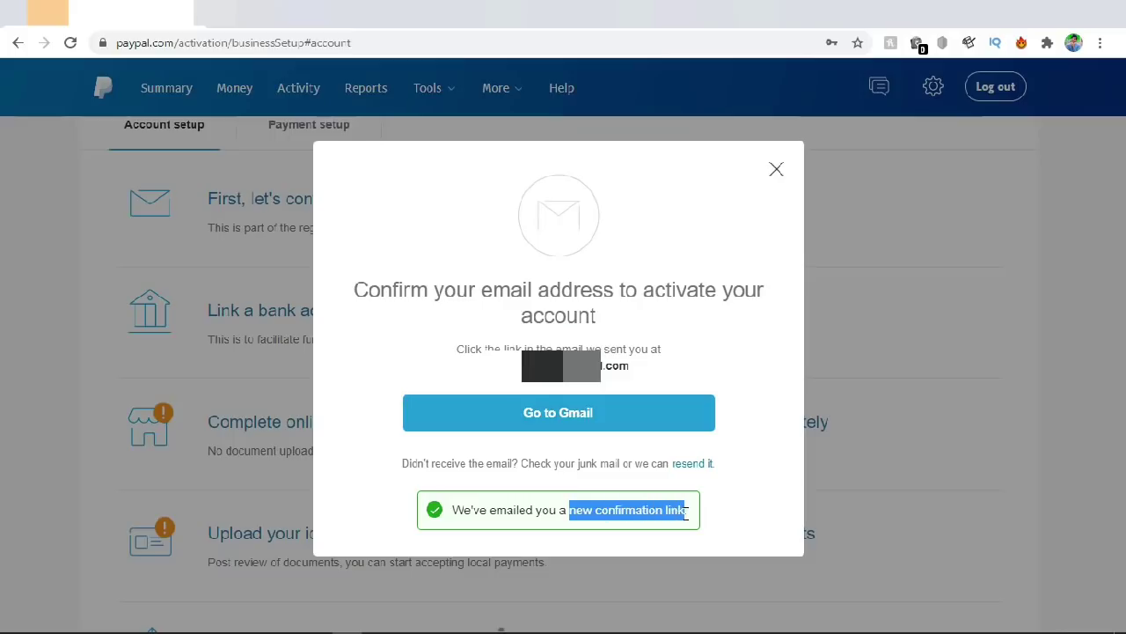
pyautogui.click(737, 516)
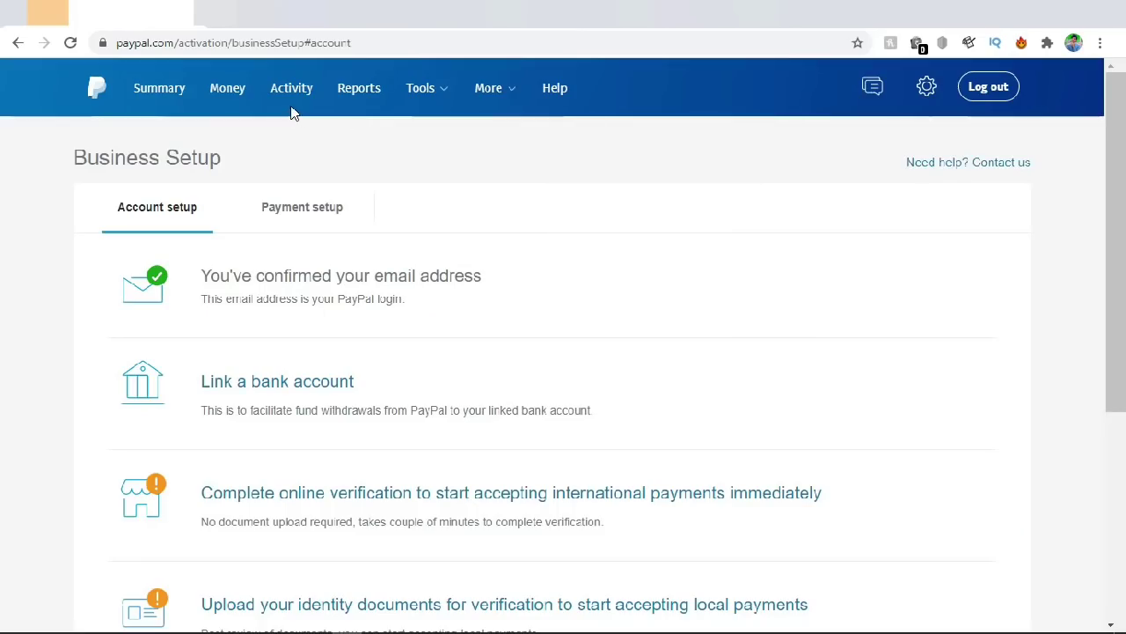
pyautogui.click(99, 93)
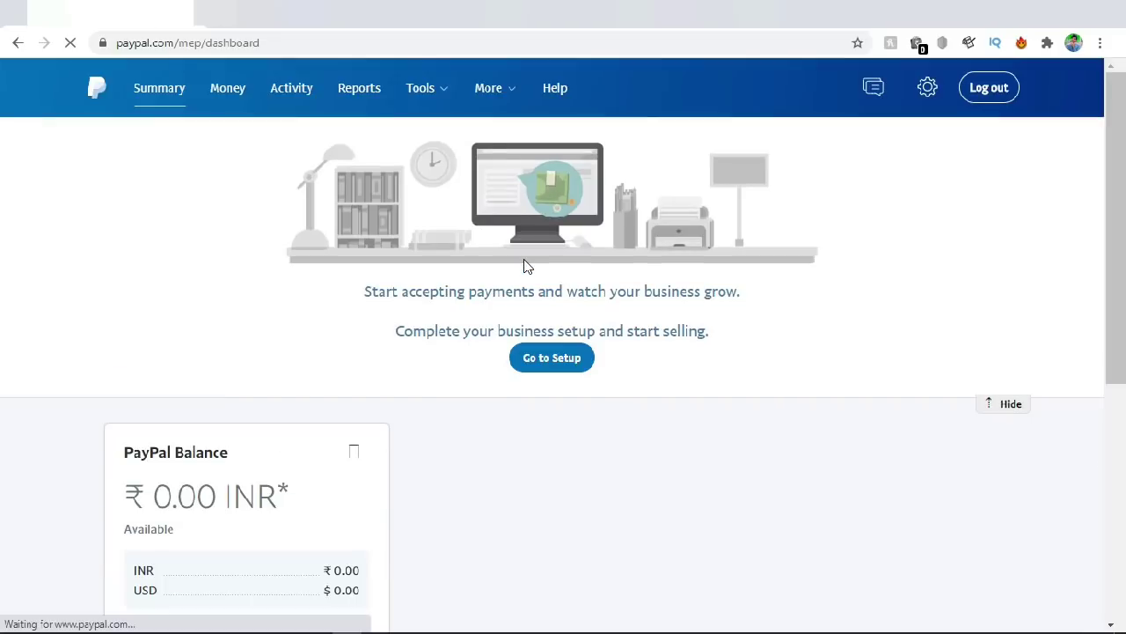
pyautogui.scroll(-2, 524, 265)
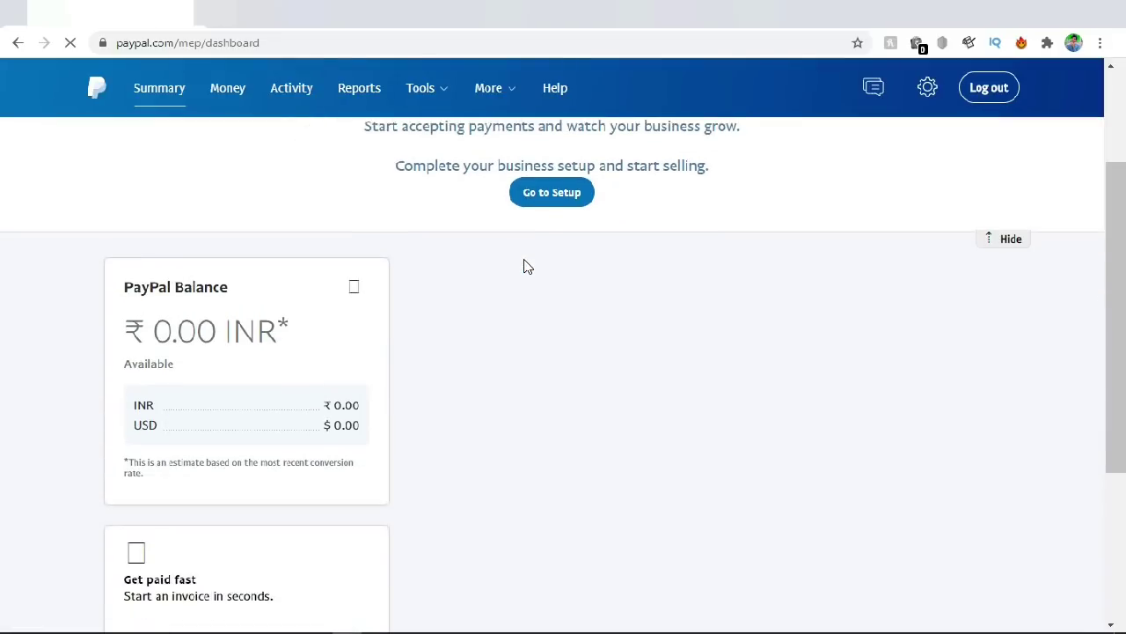
pyautogui.scroll(2, 523, 266)
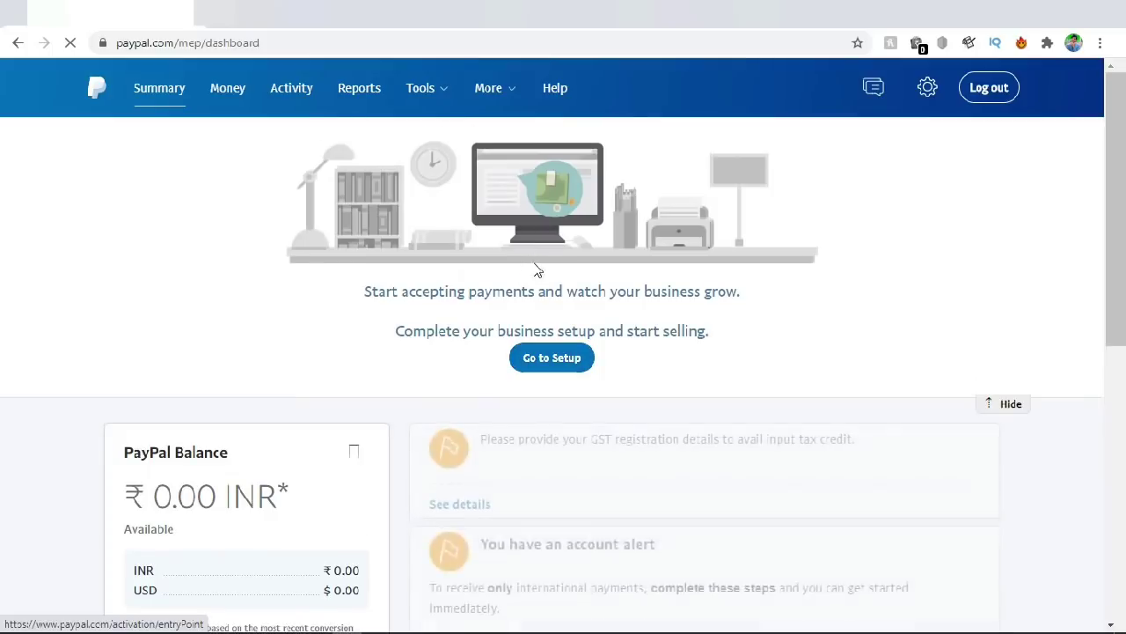
pyautogui.scroll(-1, 616, 240)
pyautogui.scroll(-1, 682, 238)
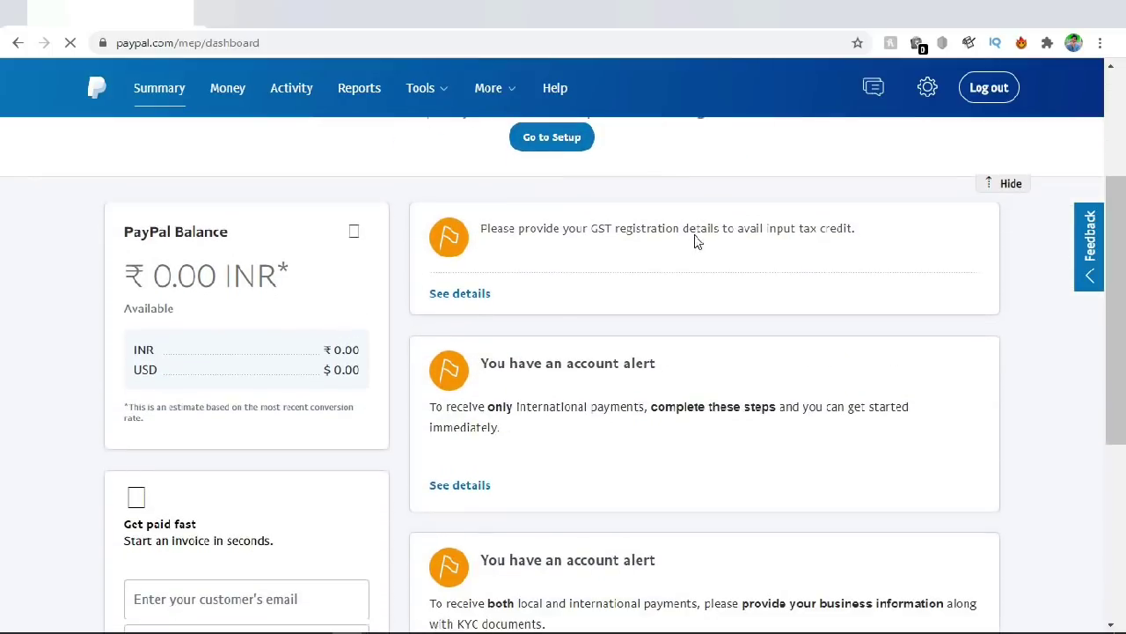
pyautogui.scroll(-3, 573, 398)
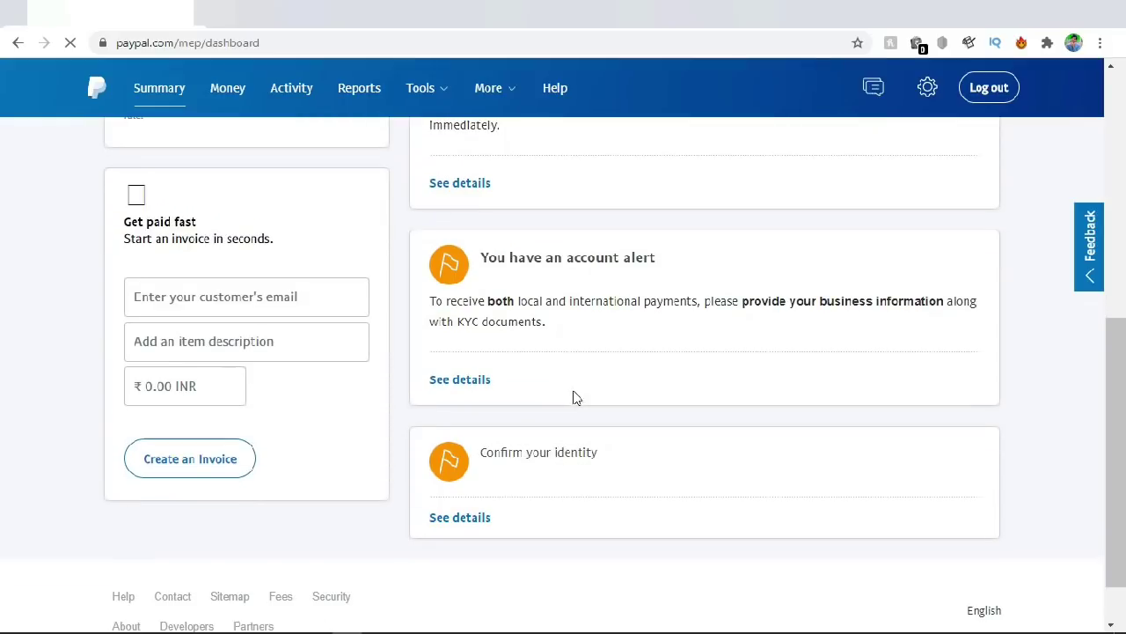
pyautogui.scroll(3, 498, 348)
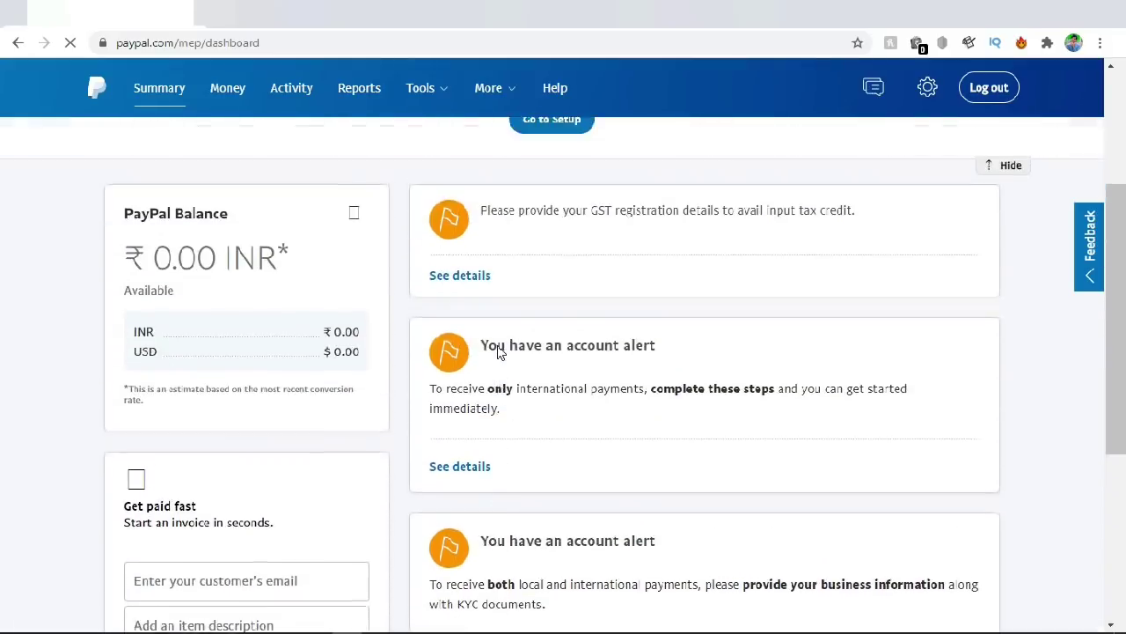
pyautogui.scroll(3, 498, 351)
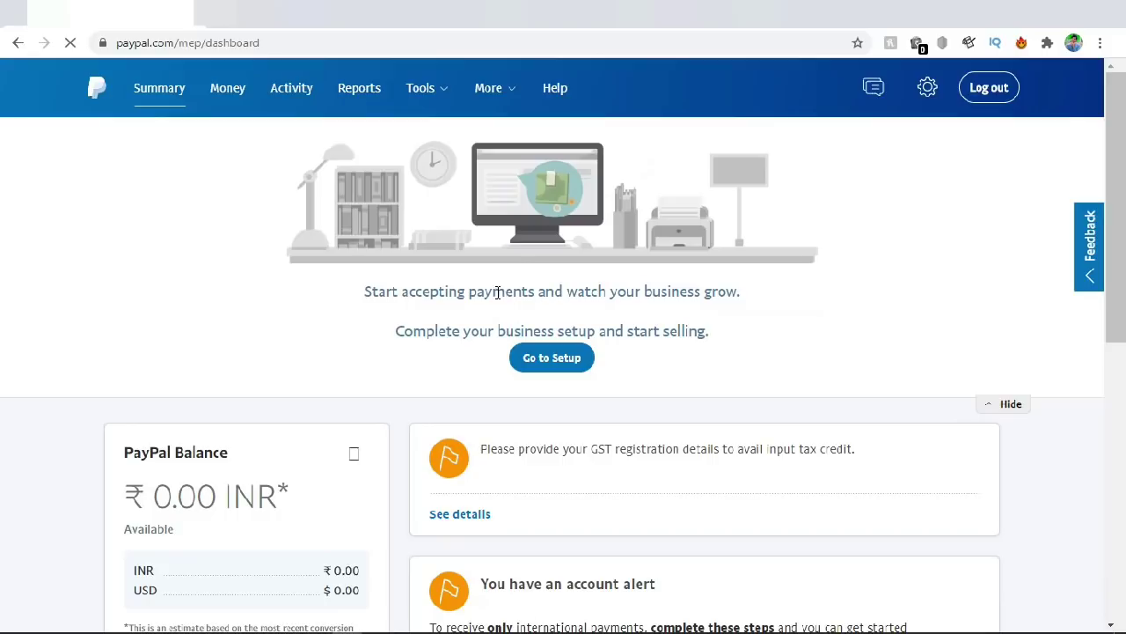
pyautogui.click(510, 88)
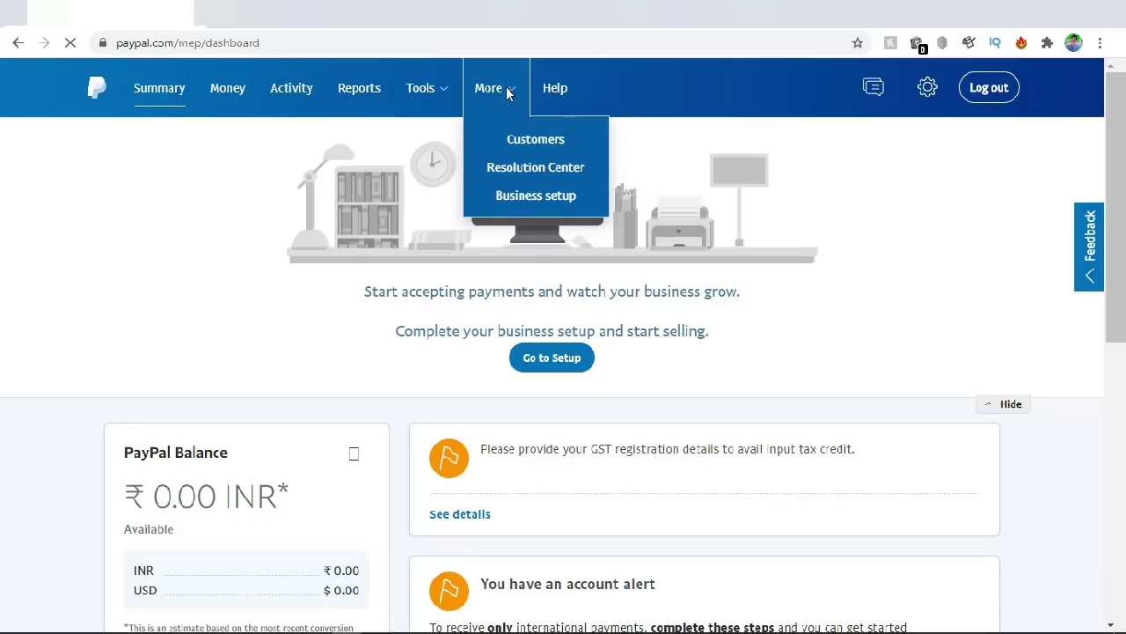
pyautogui.moveTo(495, 88)
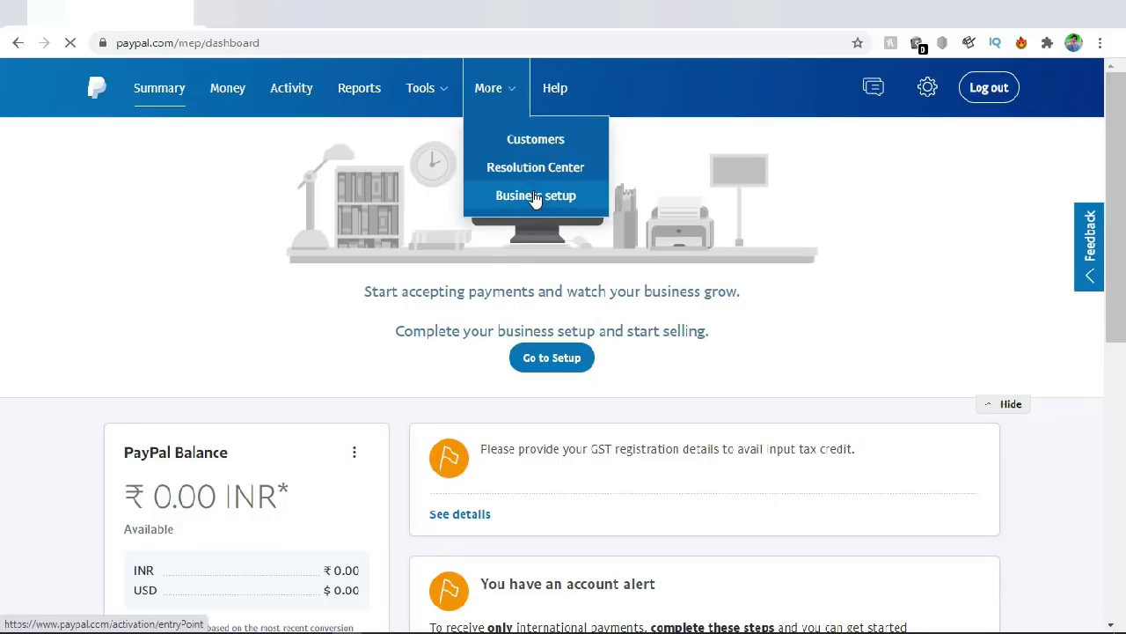
# Return to the Business Setup checklist and scroll down to the bank linking option
pyautogui.click(535, 195)
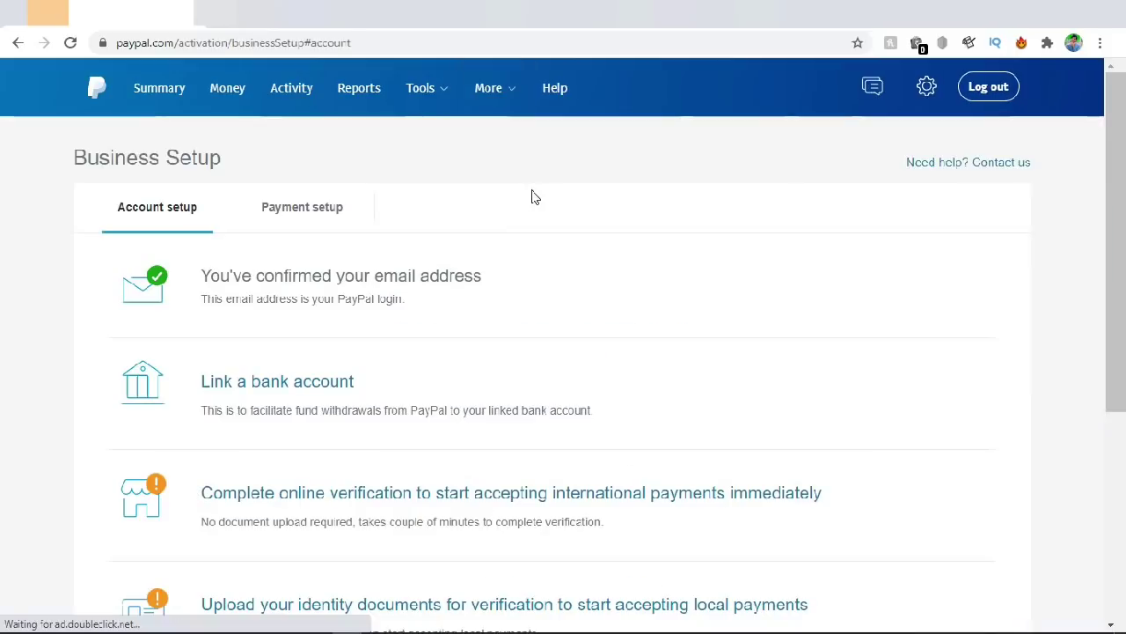
pyautogui.scroll(-1, 287, 264)
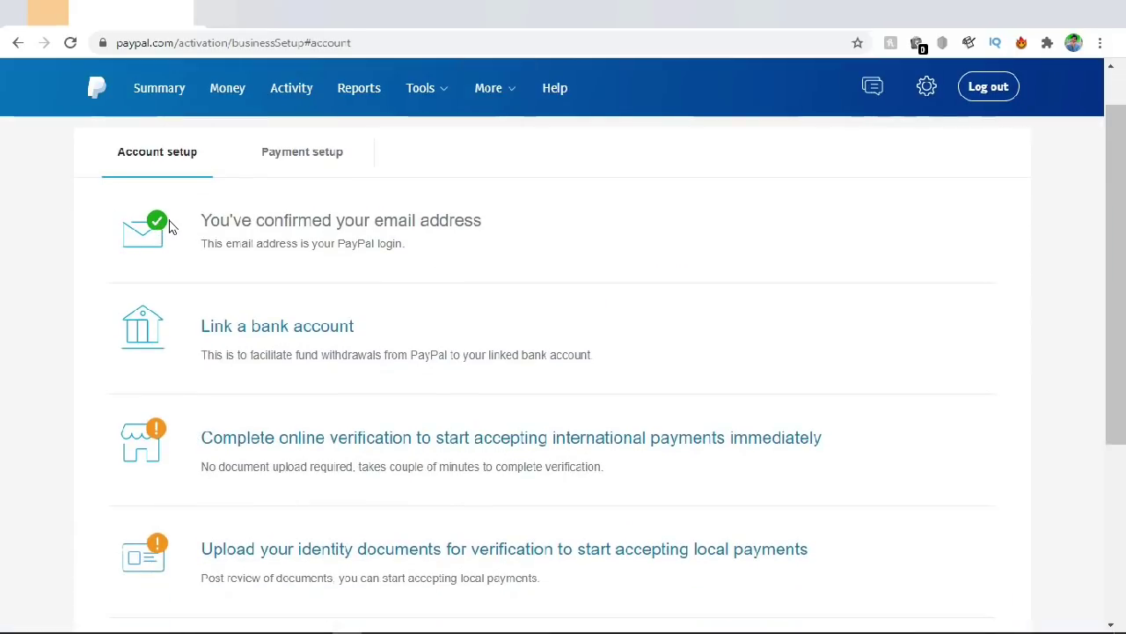
pyautogui.scroll(-1, 191, 225)
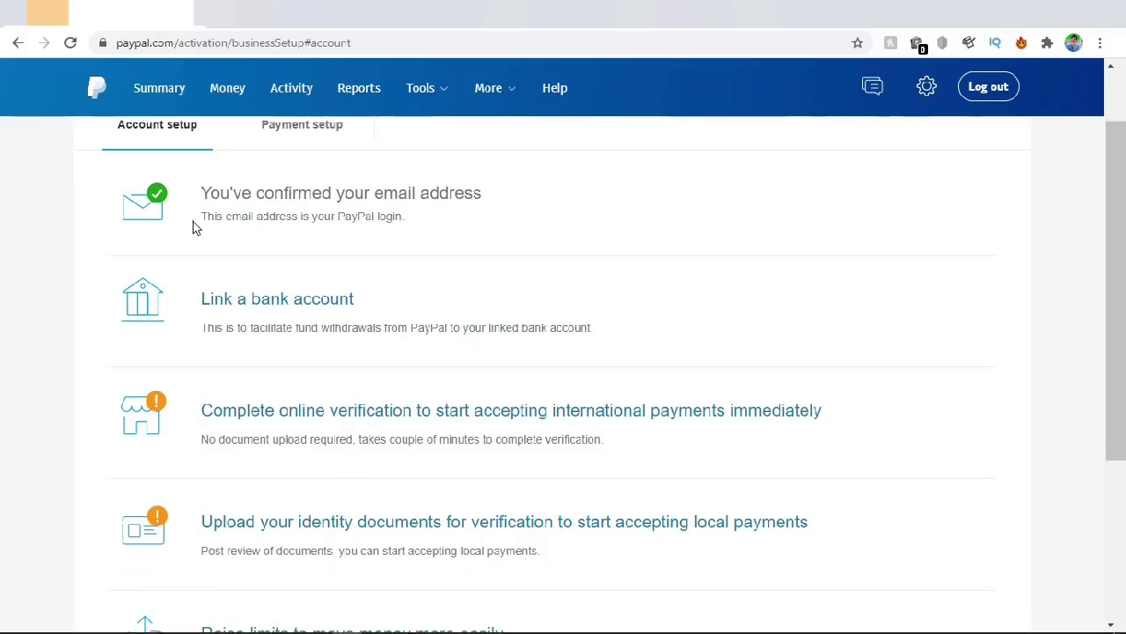
pyautogui.scroll(-1, 279, 304)
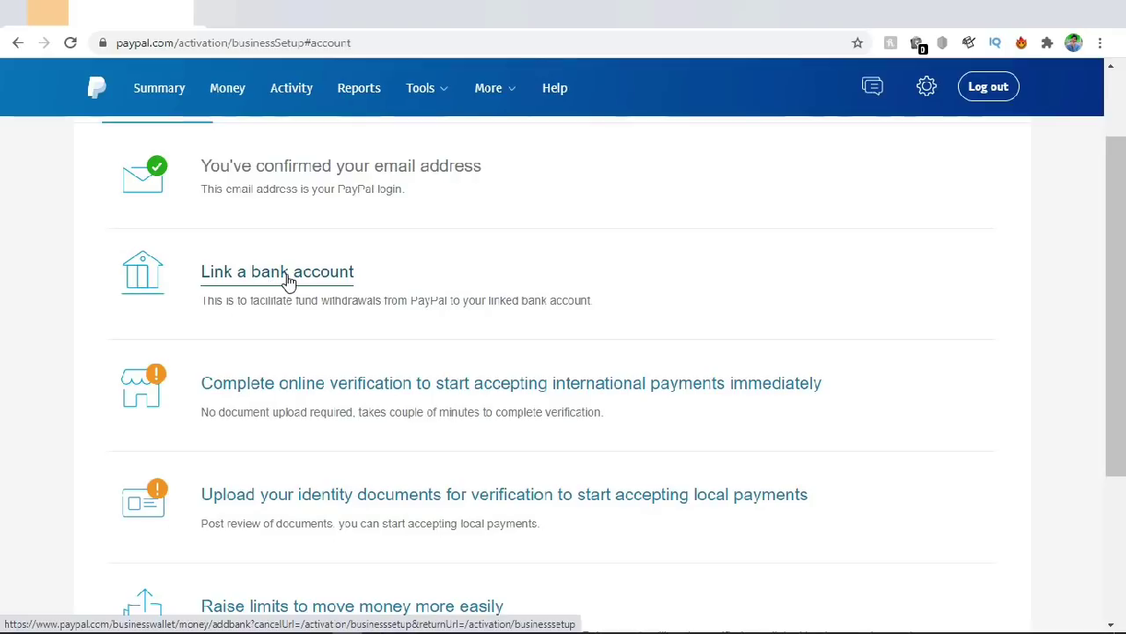
# Link a bank account by NEFT IFSC code with the Personal account name and bank details
pyautogui.click(290, 286)
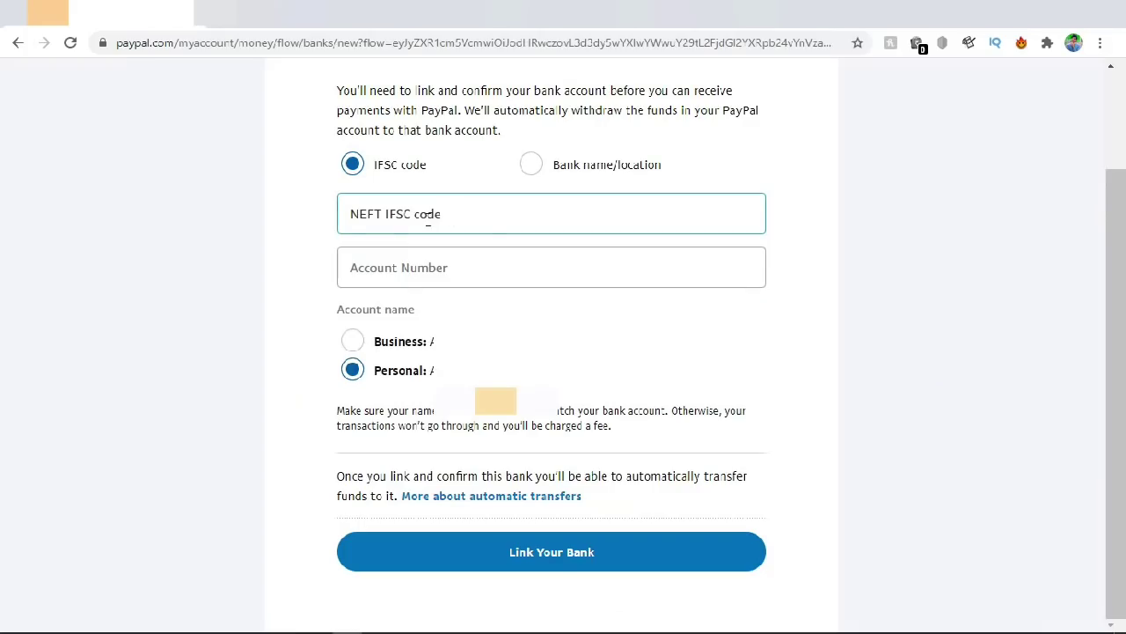
pyautogui.click(429, 276)
pyautogui.click(376, 372)
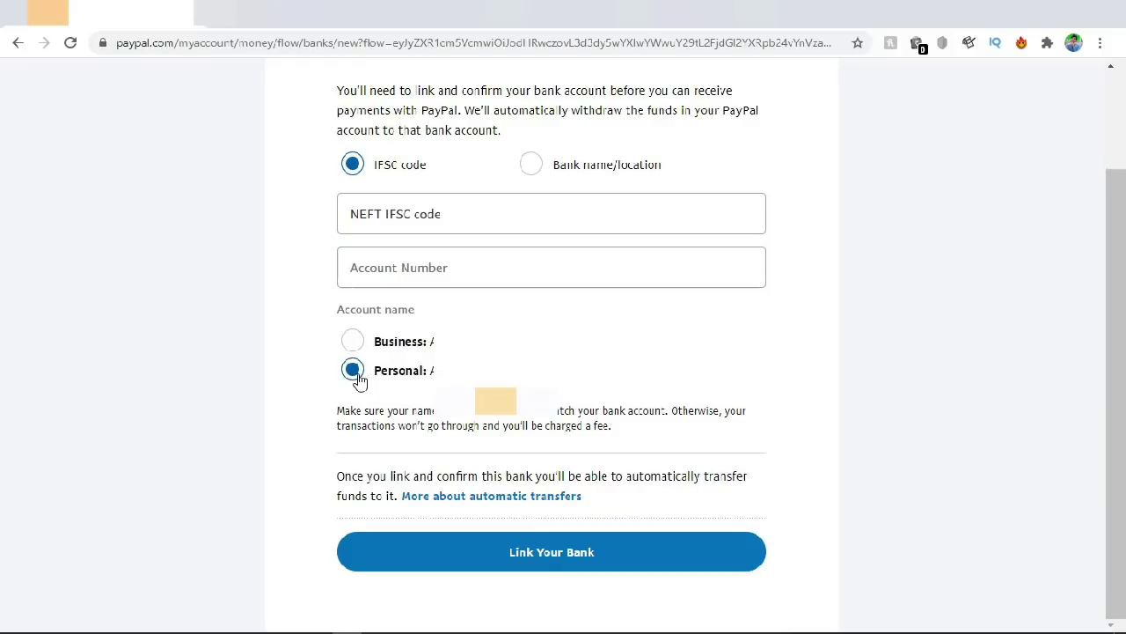
pyautogui.click(471, 224)
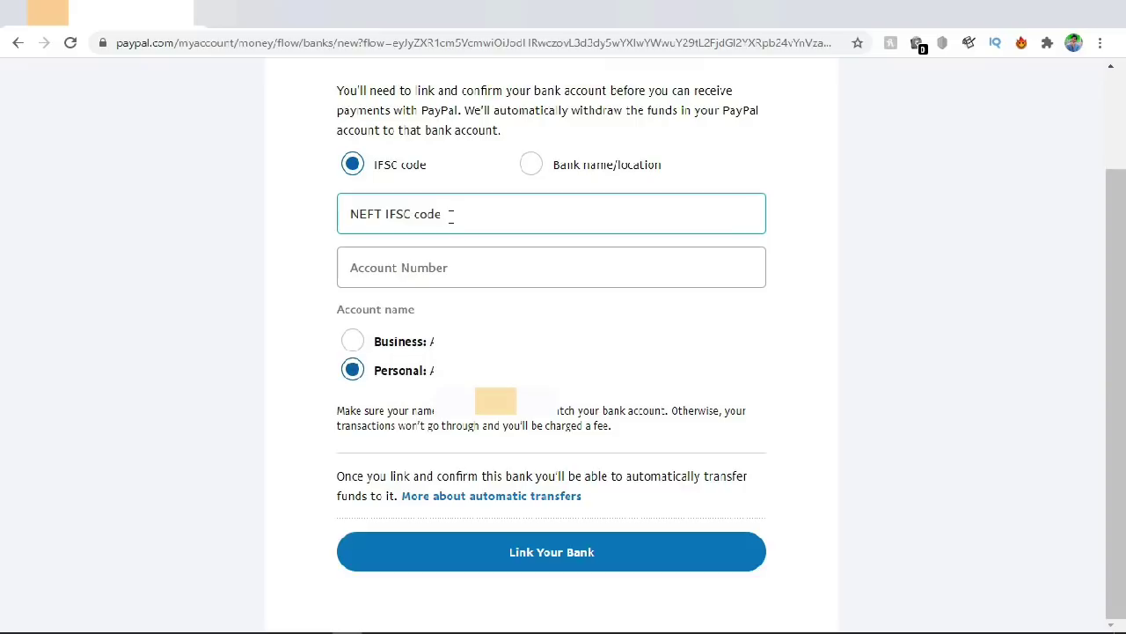
pyautogui.click(523, 180)
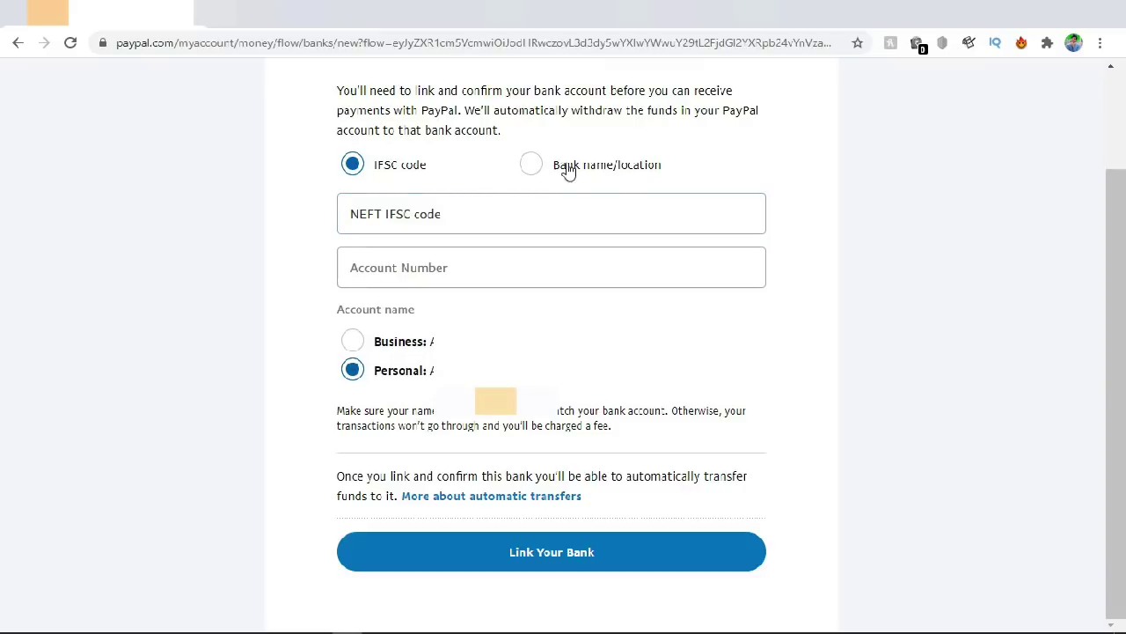
pyautogui.click(458, 224)
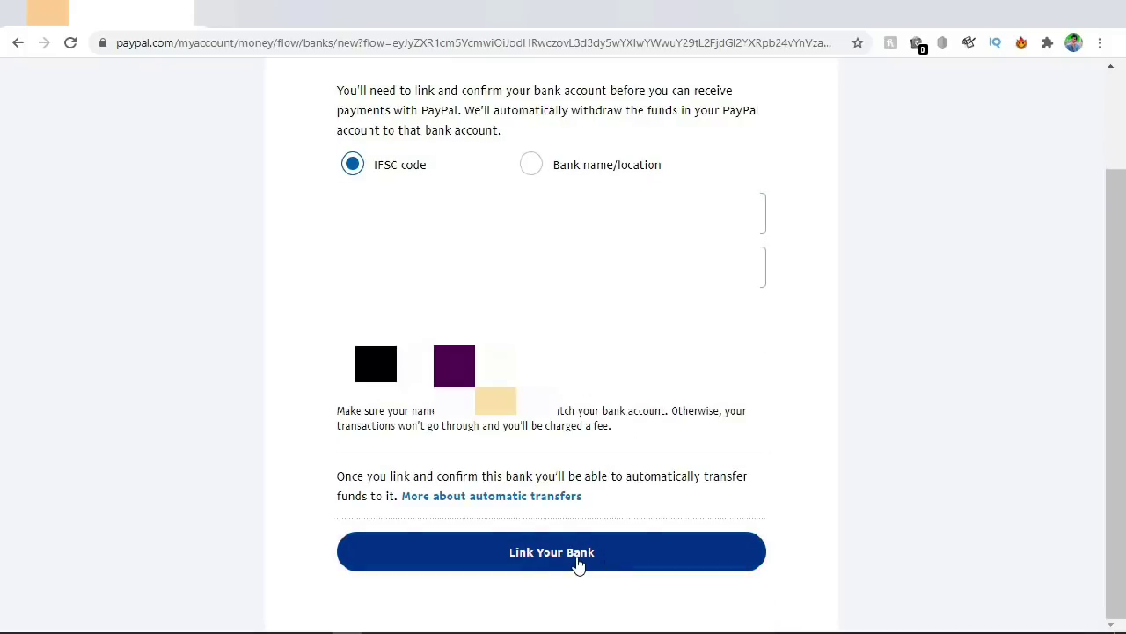
pyautogui.click(578, 564)
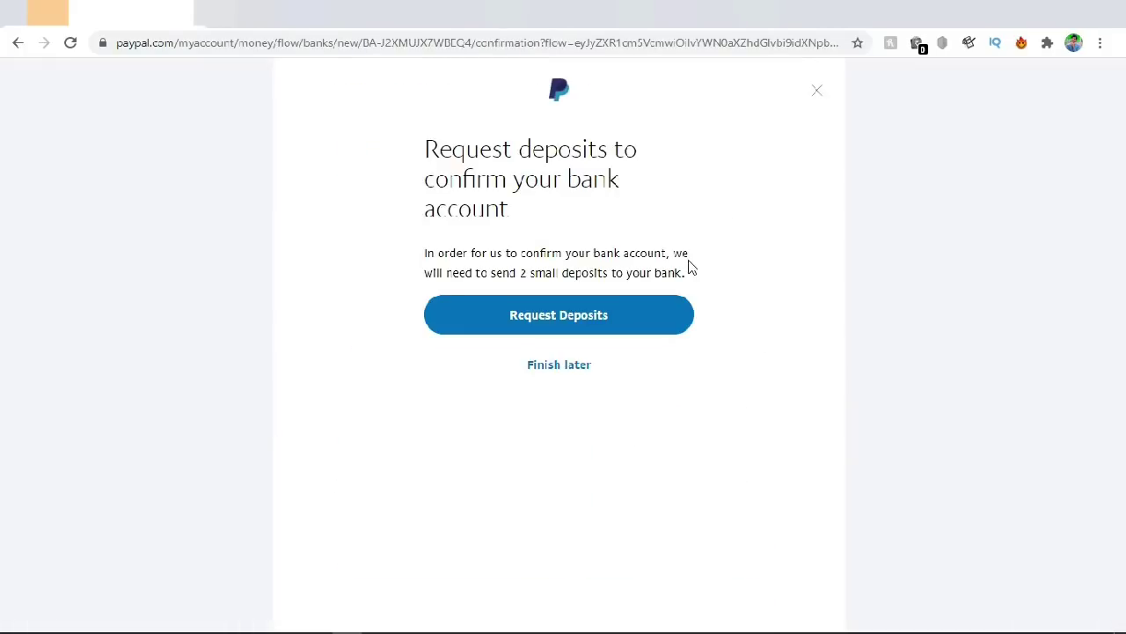
# Request the two small confirmation deposits to the linked bank account
pyautogui.moveTo(689, 275); pyautogui.dragTo(467, 253)
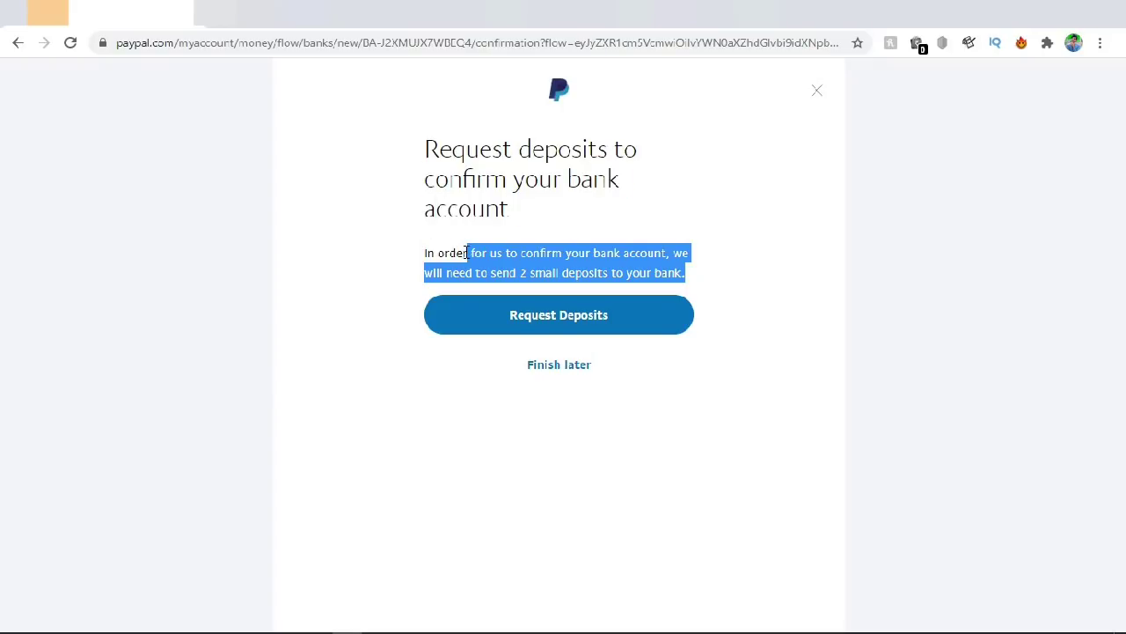
pyautogui.click(491, 266)
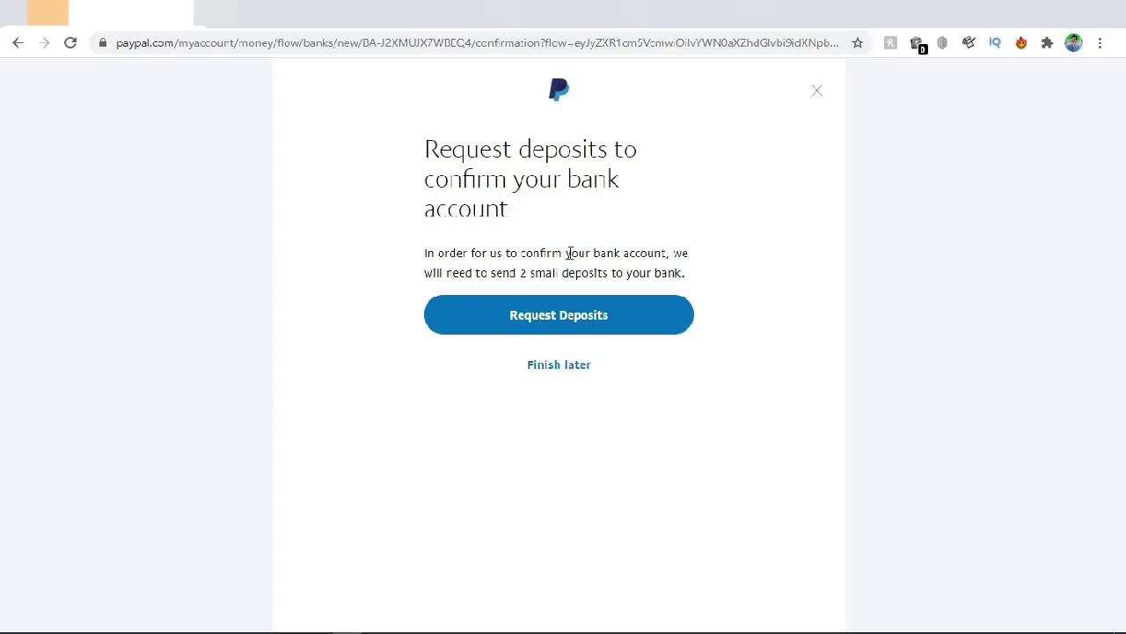
pyautogui.click(543, 316)
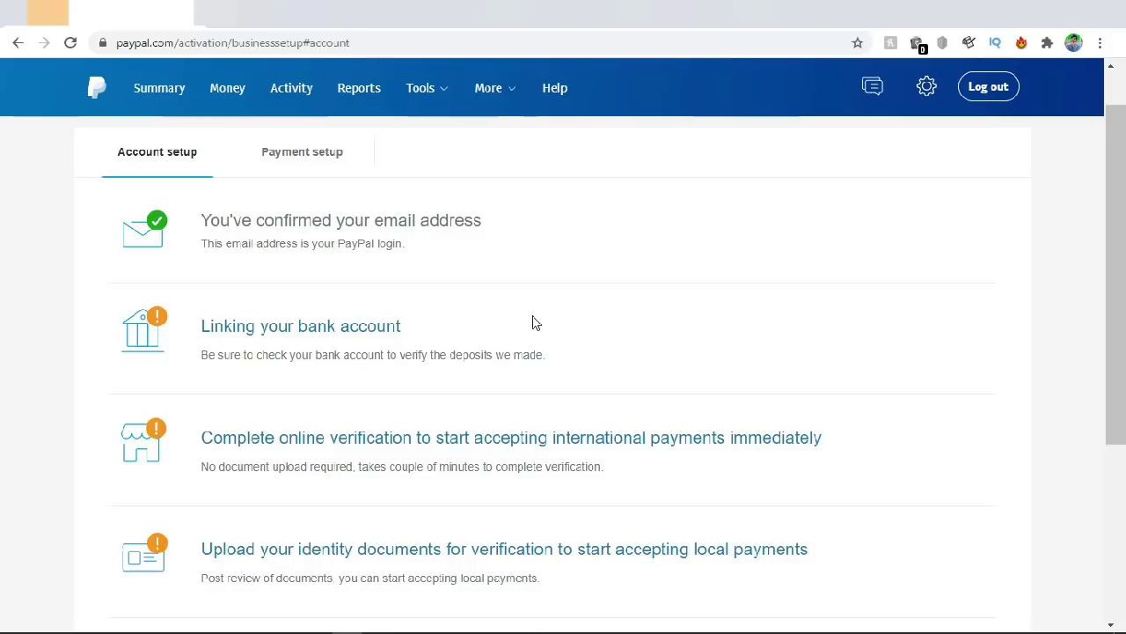
# Open the online verification for accepting international payments from the account setup list
pyautogui.scroll(-1, 440, 312)
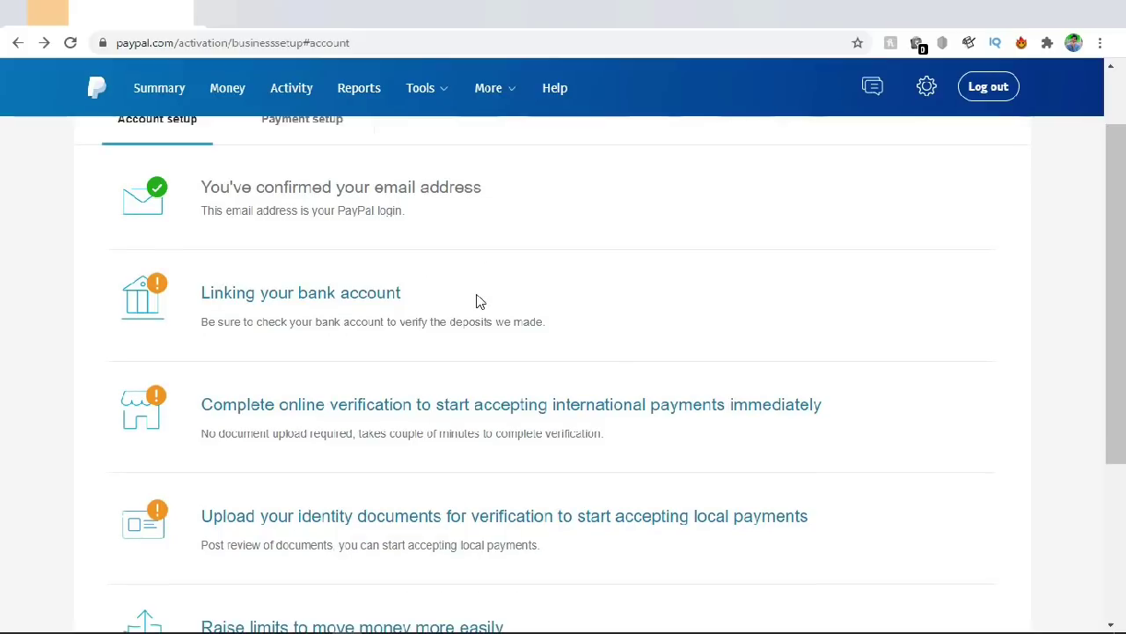
pyautogui.moveTo(447, 295); pyautogui.dragTo(194, 307)
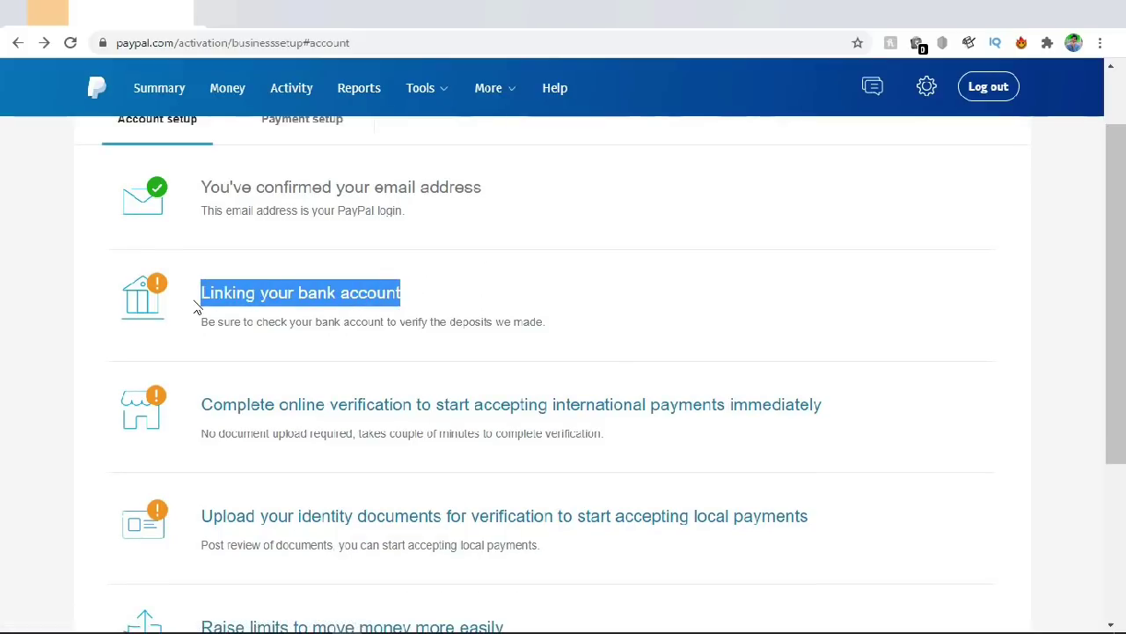
pyautogui.click(560, 275)
pyautogui.scroll(-1, 557, 274)
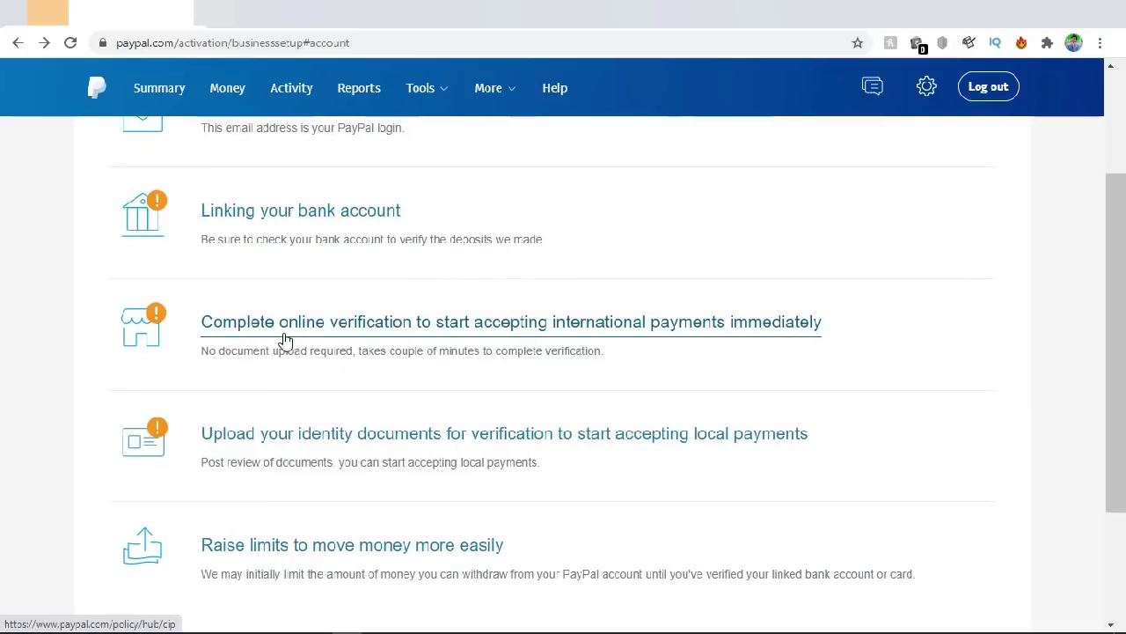
pyautogui.scroll(1, 331, 345)
pyautogui.click(371, 385)
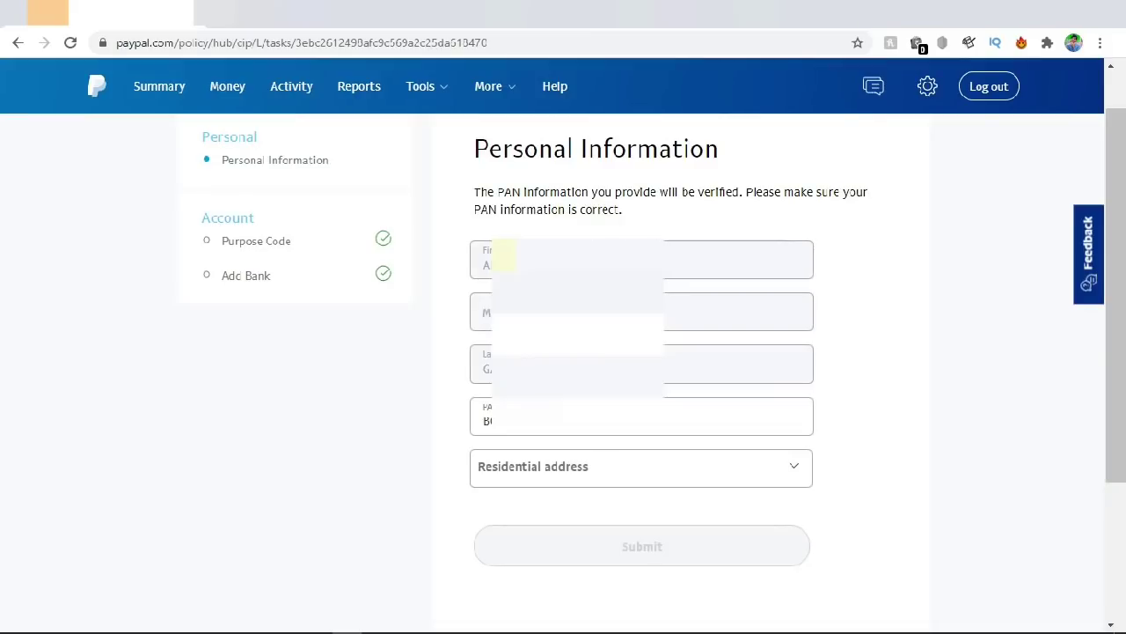
# Select the saved residential address on the PAN verification form and submit it
pyautogui.click(641, 416)
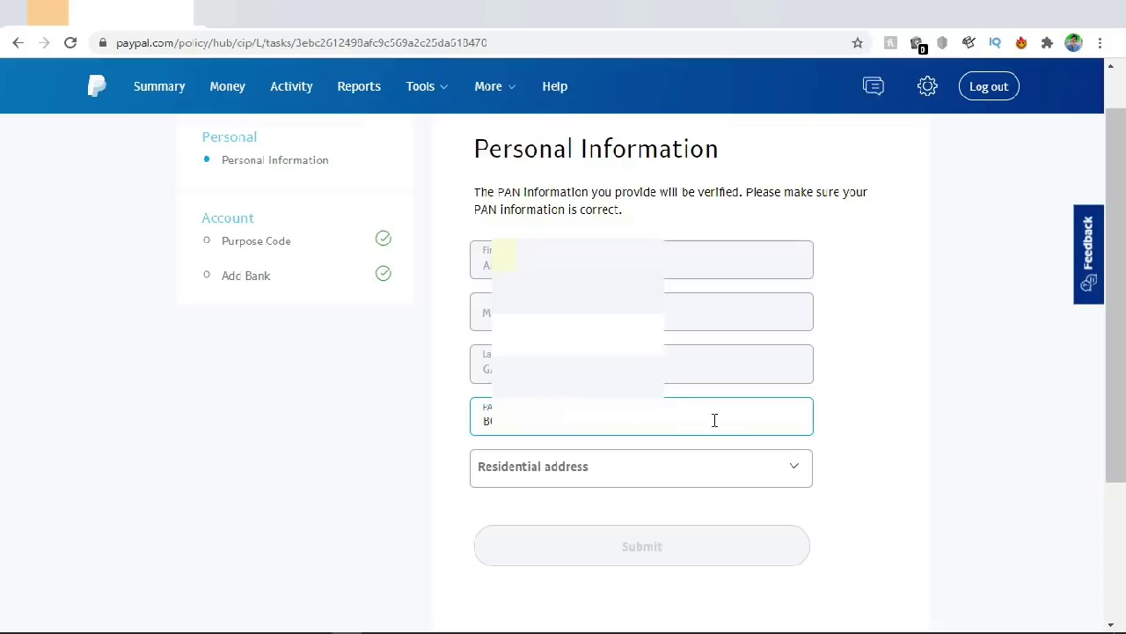
pyautogui.click(742, 483)
pyautogui.click(794, 472)
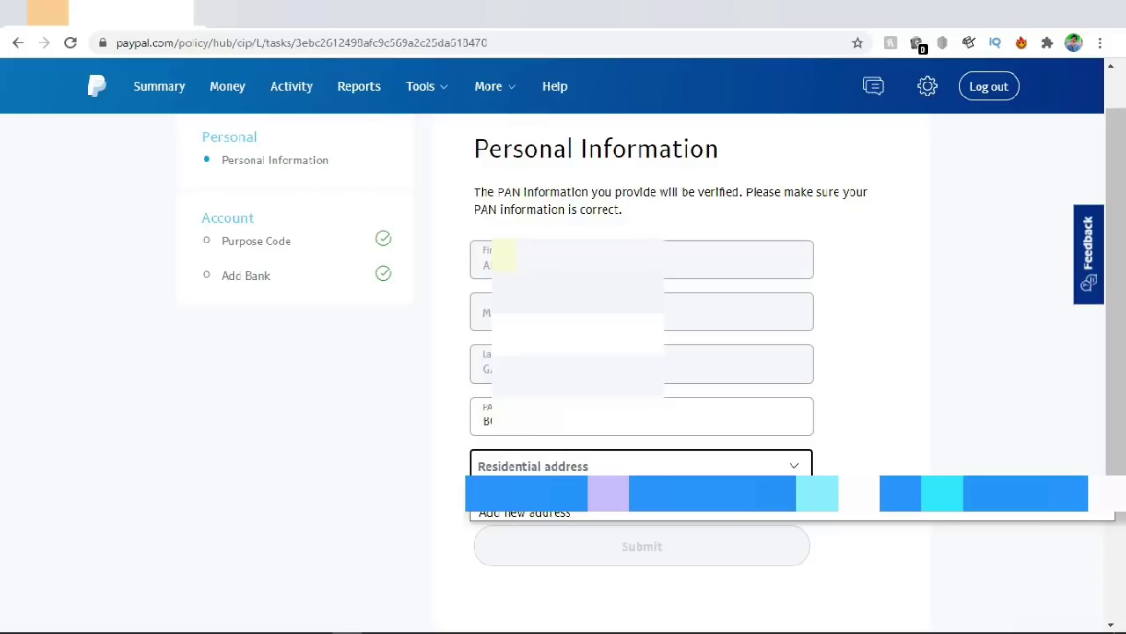
pyautogui.click(754, 500)
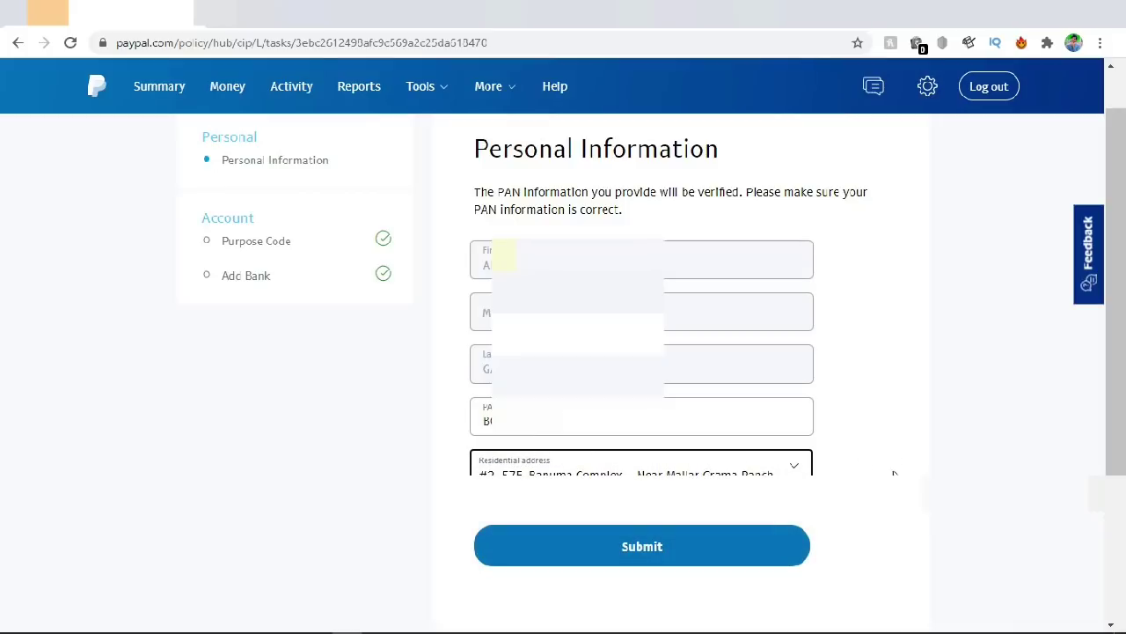
pyautogui.click(720, 556)
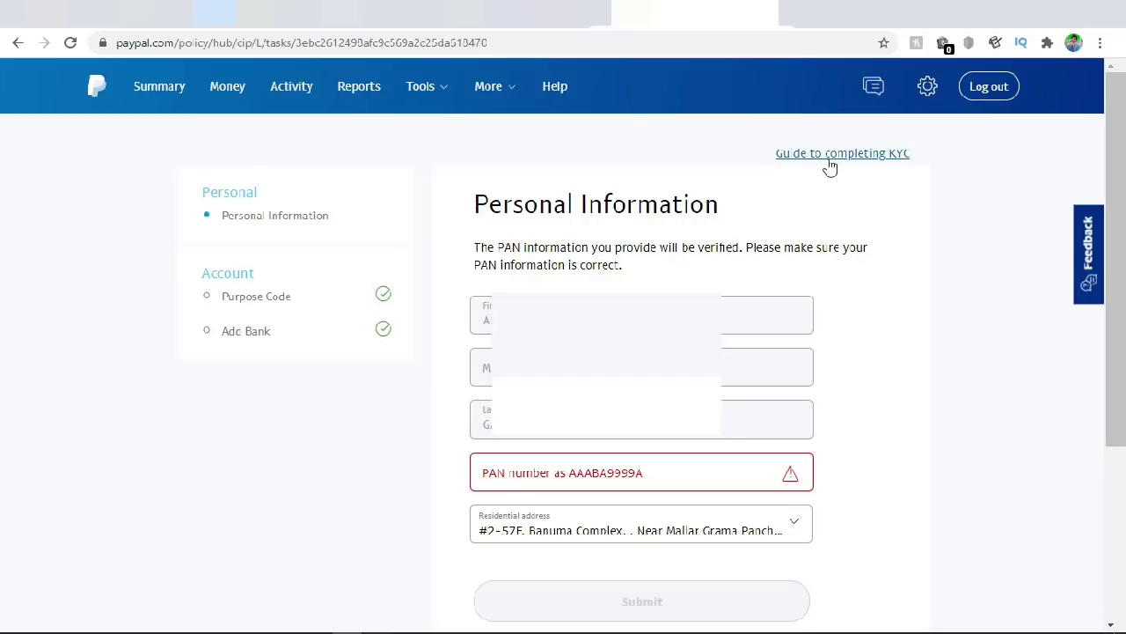
# View the 'Guide to completing KYC' in a new tab, then return to the setup checklist
pyautogui.rightClick(893, 159)
pyautogui.click(908, 168)
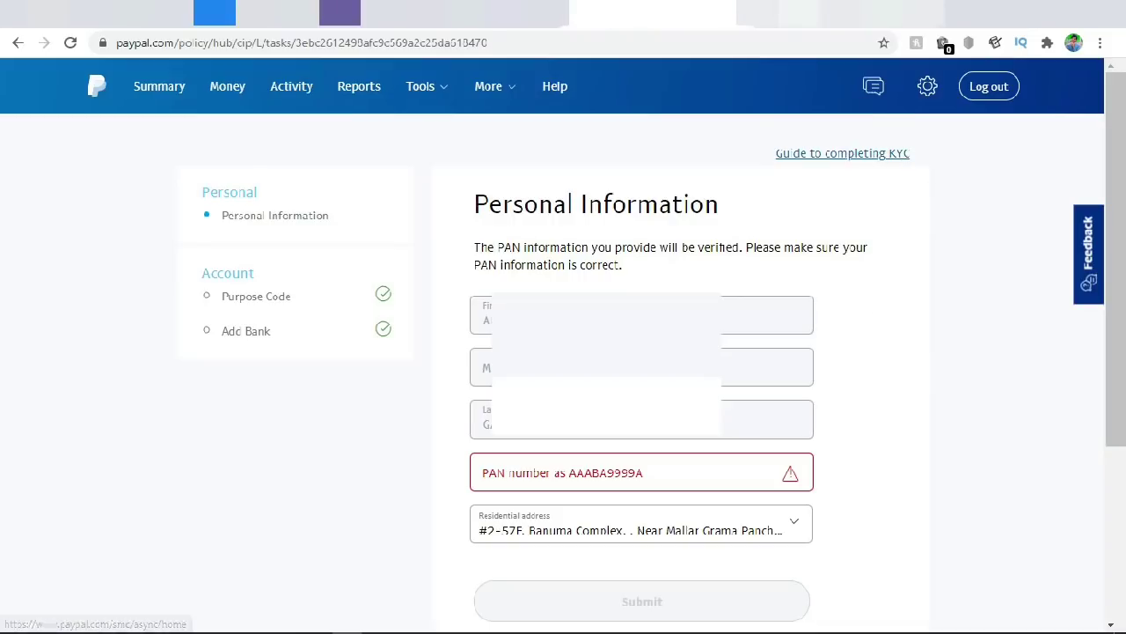
pyautogui.hotkey('ctrl', 'Tab')
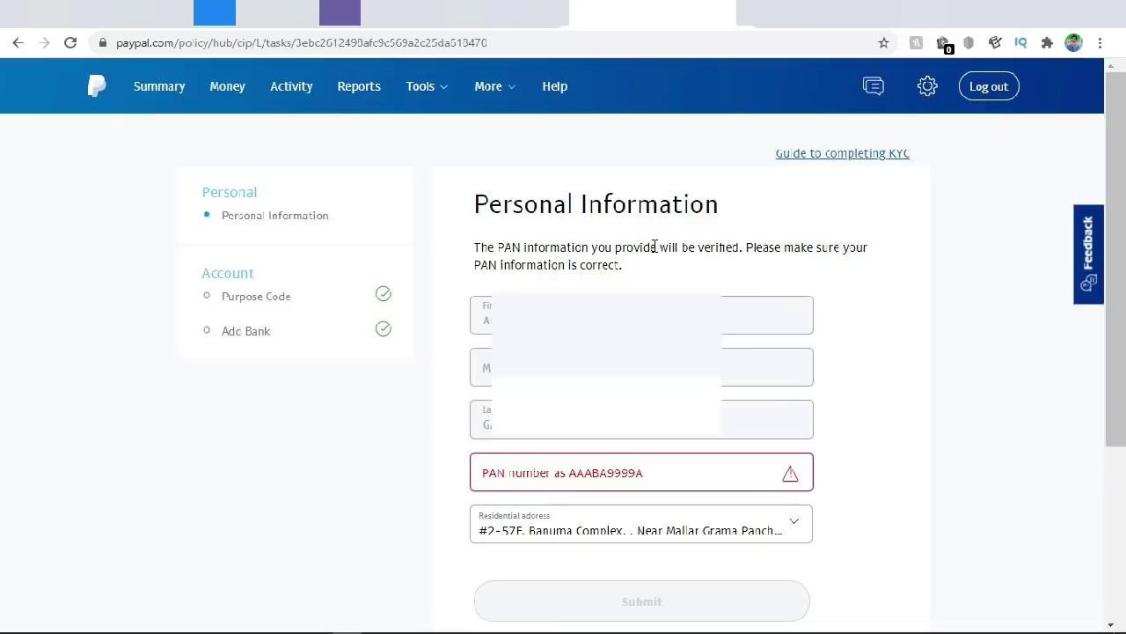
pyautogui.hotkey('alt', 'Left')
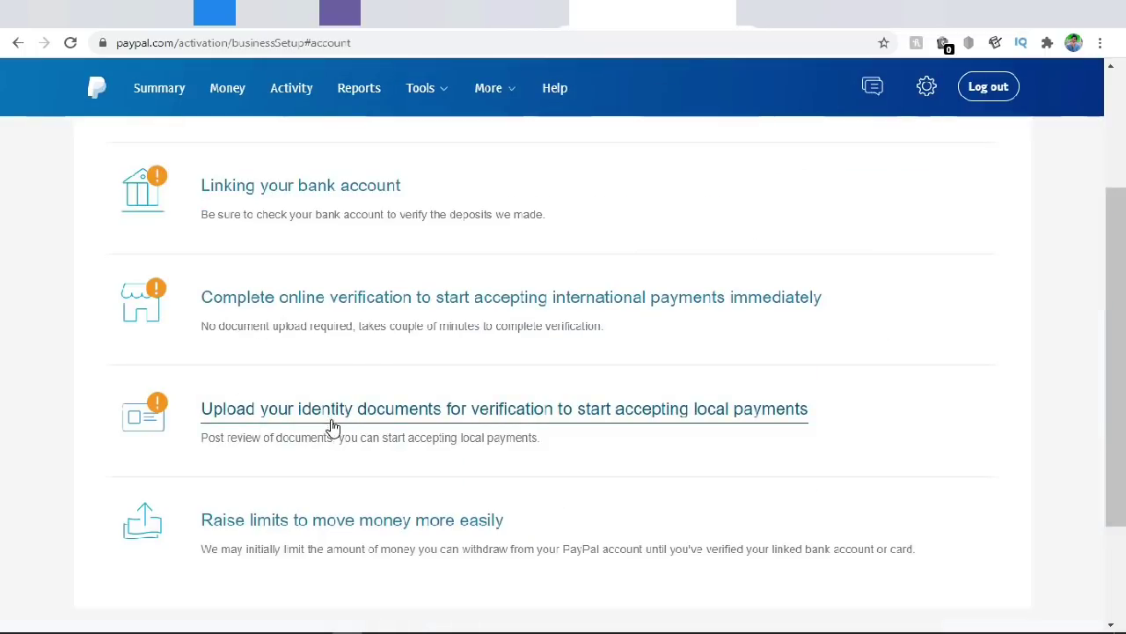
# Open the identity document upload task and agree to the terms to begin
pyautogui.click(371, 414)
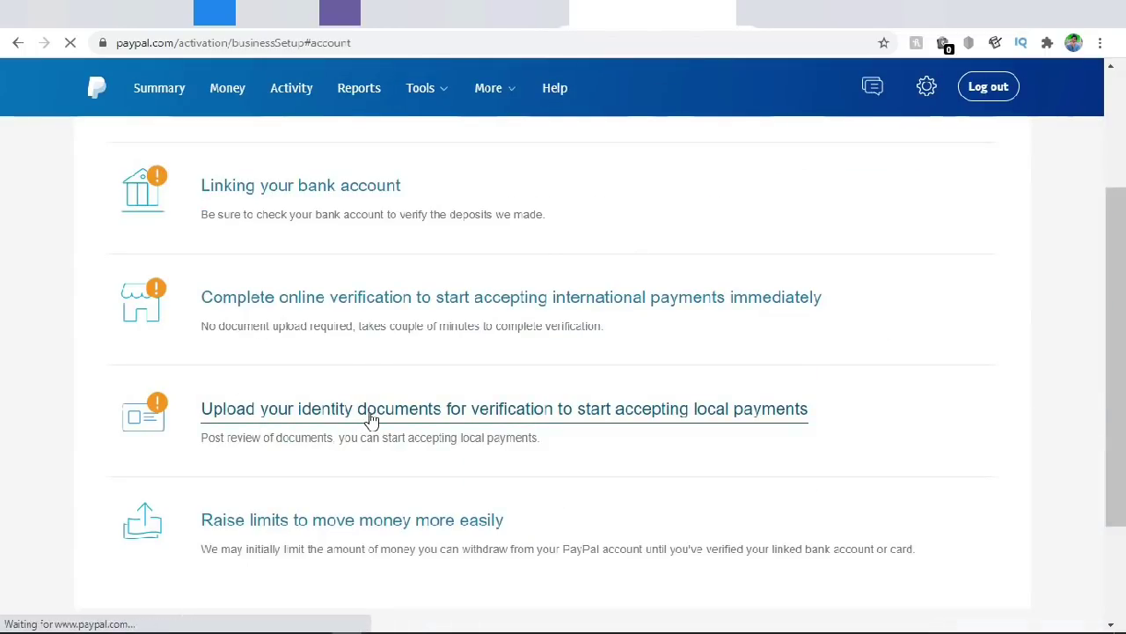
pyautogui.click(581, 477)
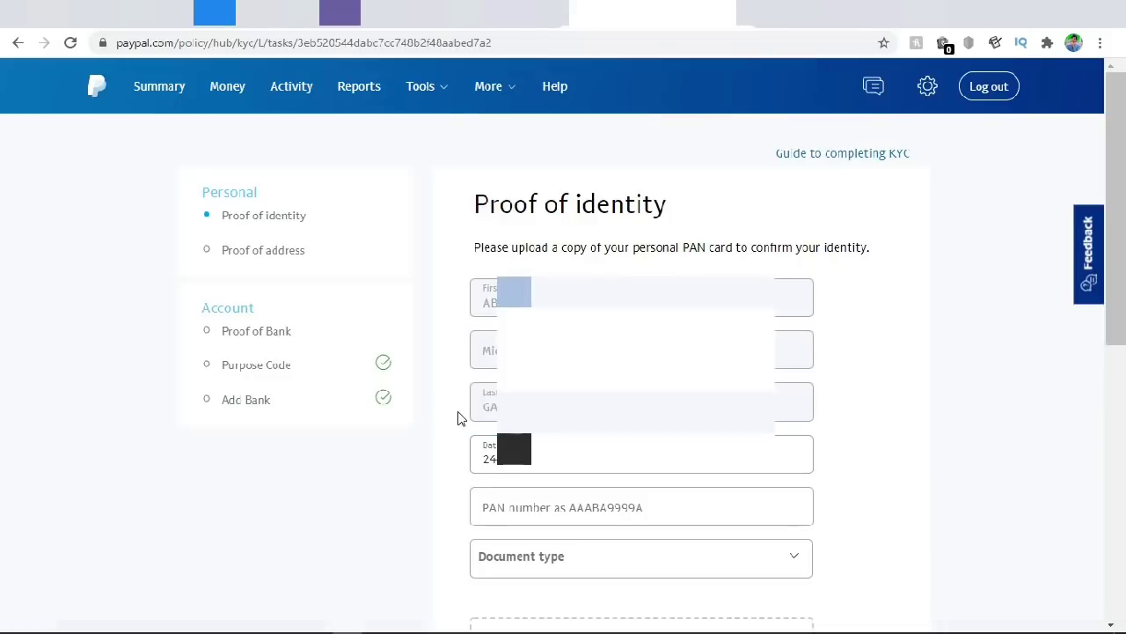
pyautogui.scroll(-1, 903, 259)
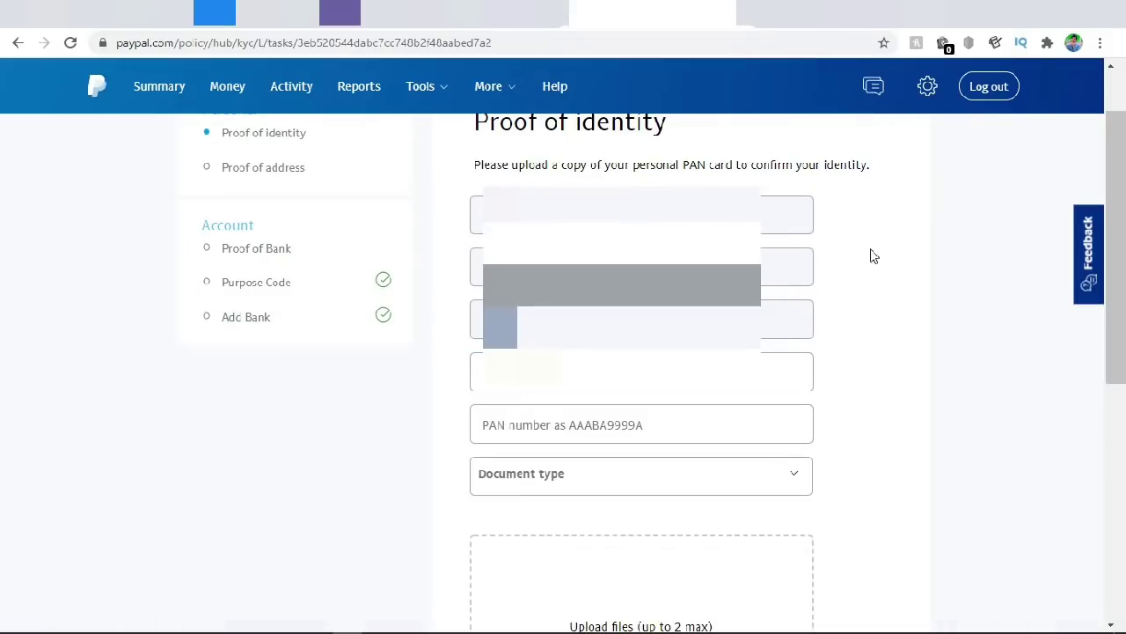
pyautogui.click(630, 386)
pyautogui.click(646, 426)
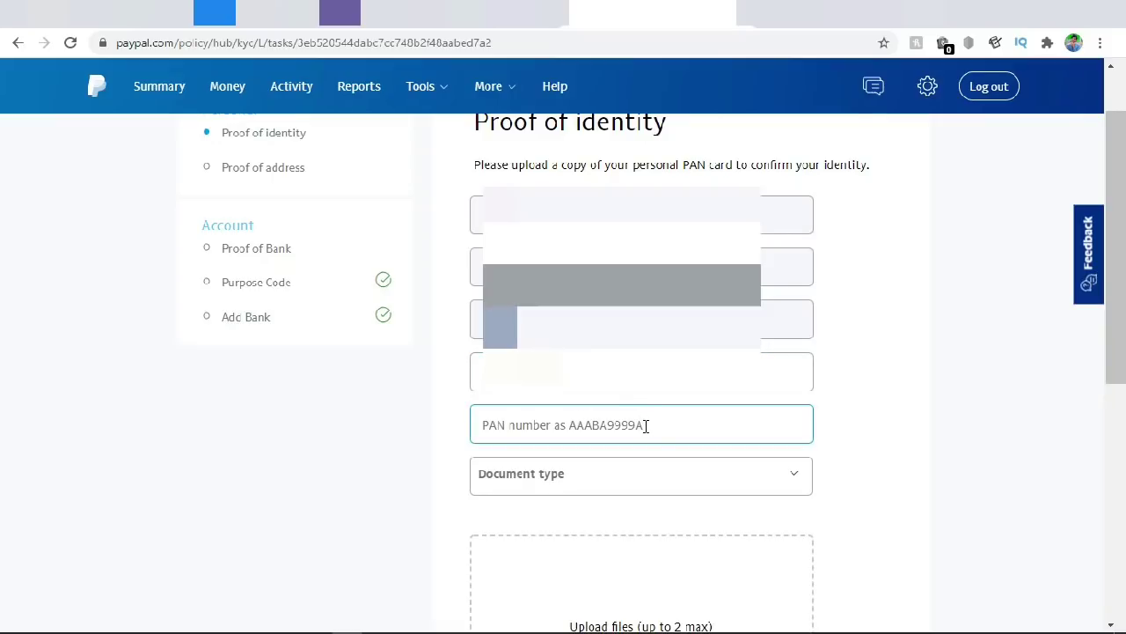
pyautogui.scroll(-1, 879, 424)
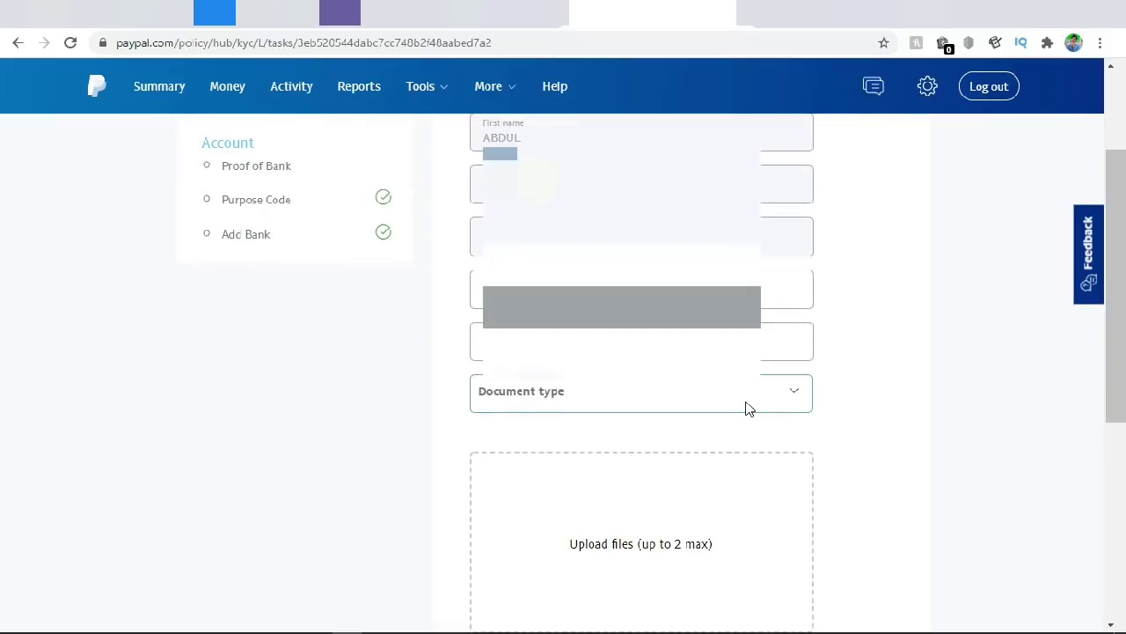
# Choose PAN Card as the identity document type and review the accepted file types
pyautogui.click(748, 407)
pyautogui.click(749, 423)
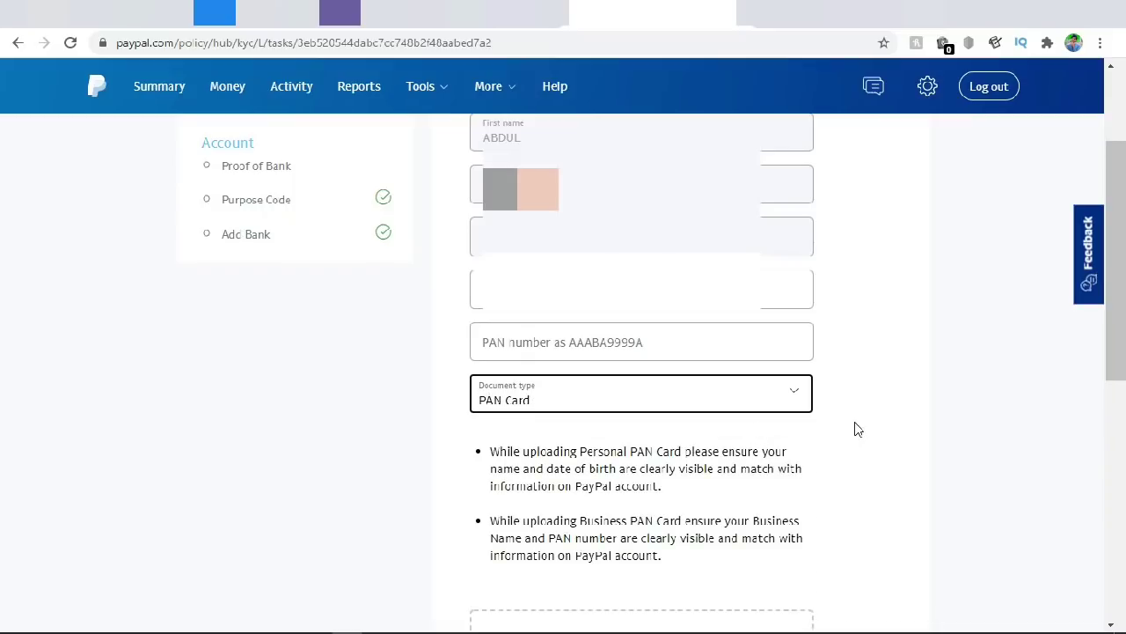
pyautogui.scroll(-3, 863, 421)
pyautogui.scroll(-2, 865, 415)
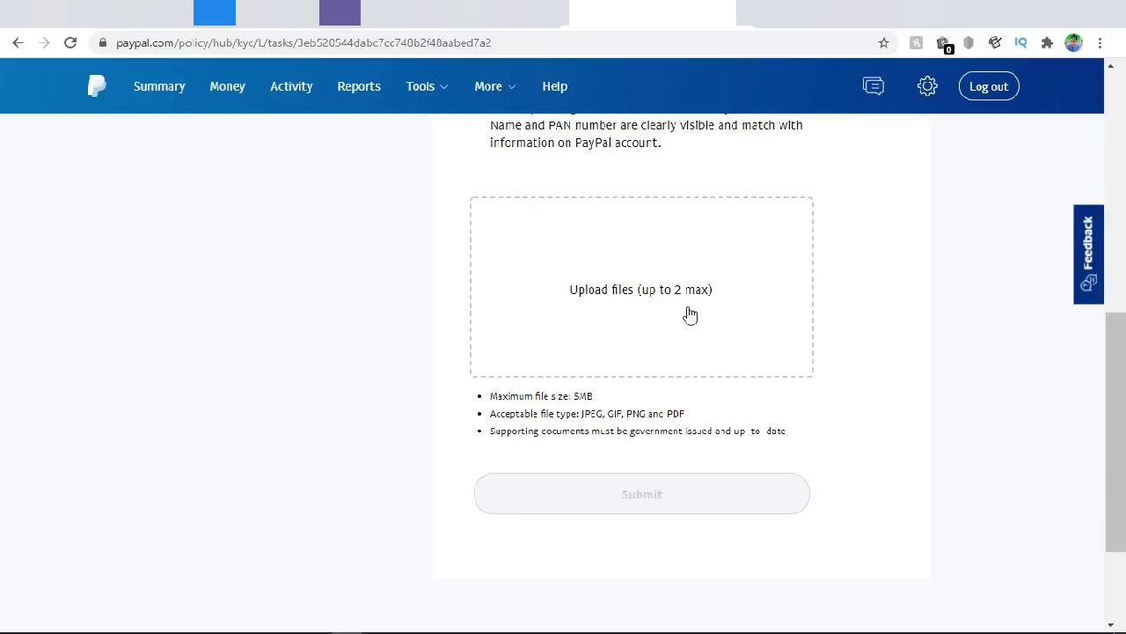
pyautogui.scroll(1, 690, 314)
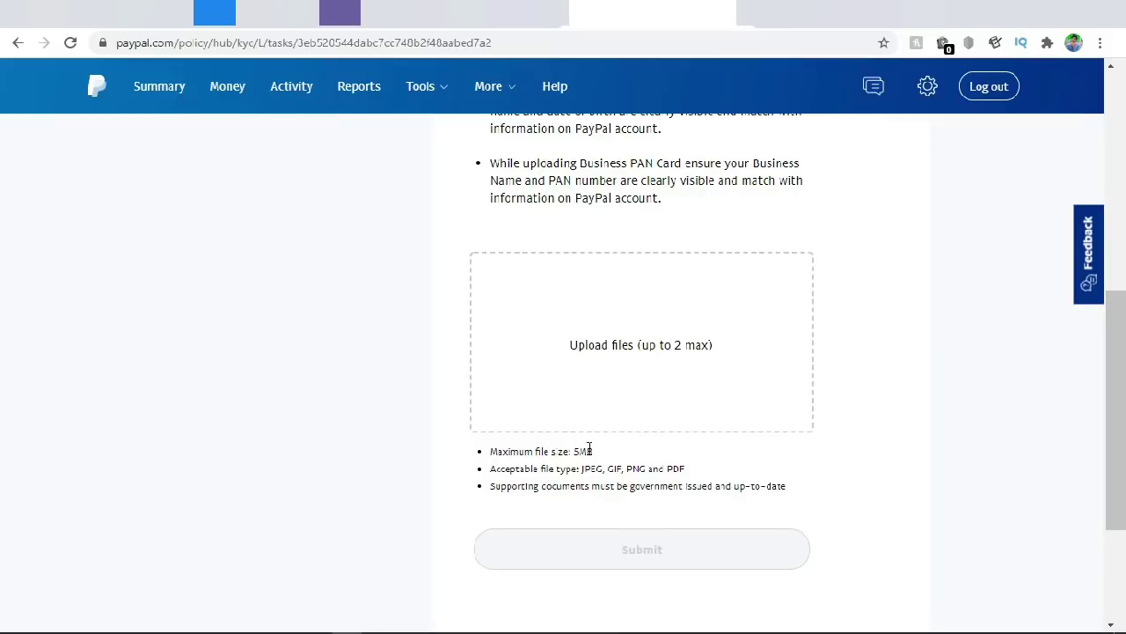
pyautogui.moveTo(593, 468); pyautogui.dragTo(716, 473)
pyautogui.click(719, 476)
pyautogui.scroll(10, 614, 324)
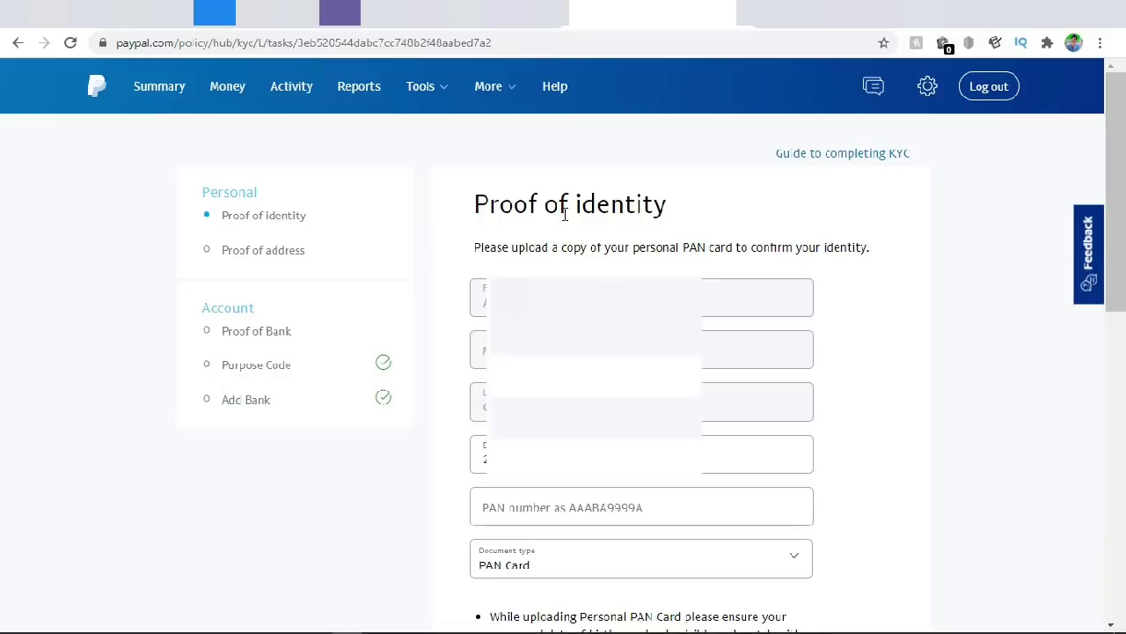
# Submit an Aadhaar Card as proof for the saved residential address
pyautogui.click(214, 255)
pyautogui.scroll(-4, 216, 251)
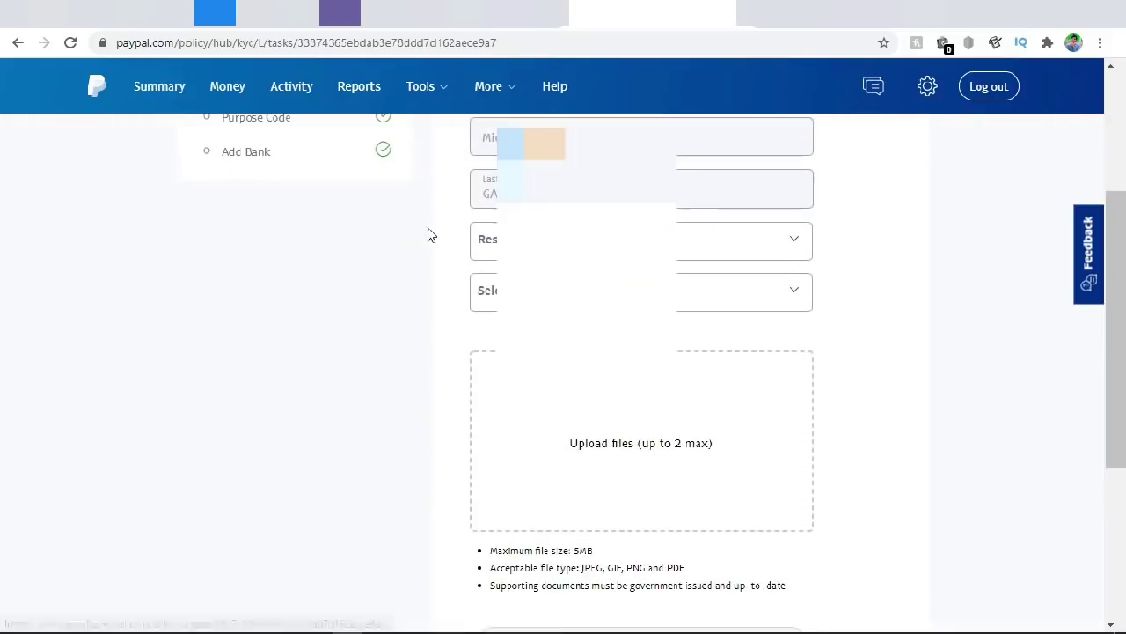
pyautogui.click(716, 280)
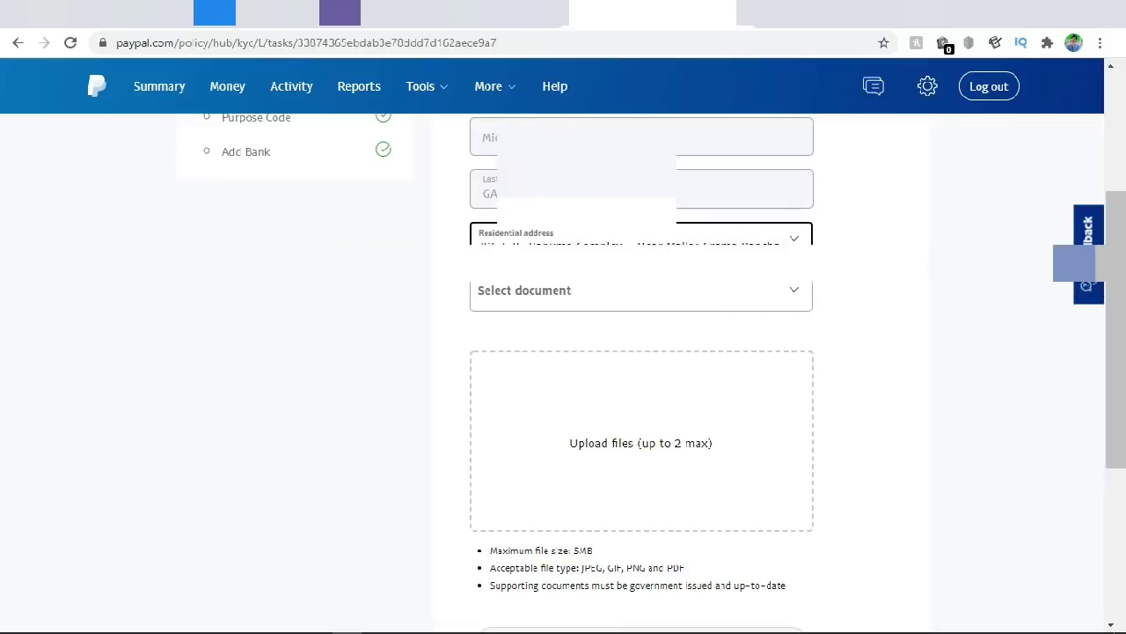
pyautogui.click(760, 297)
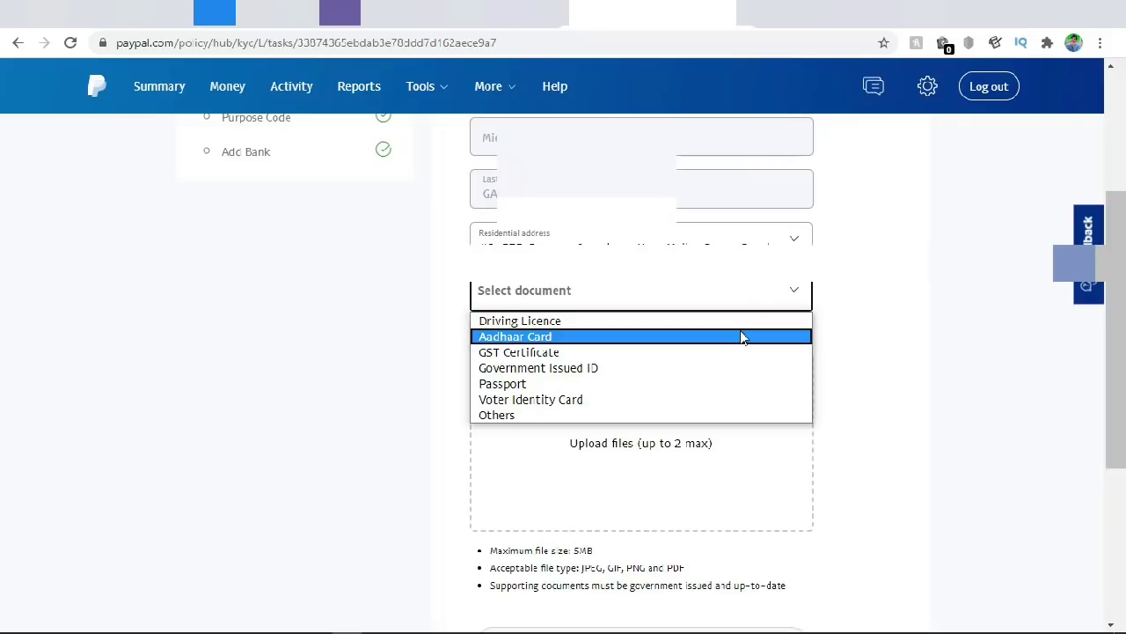
pyautogui.click(742, 336)
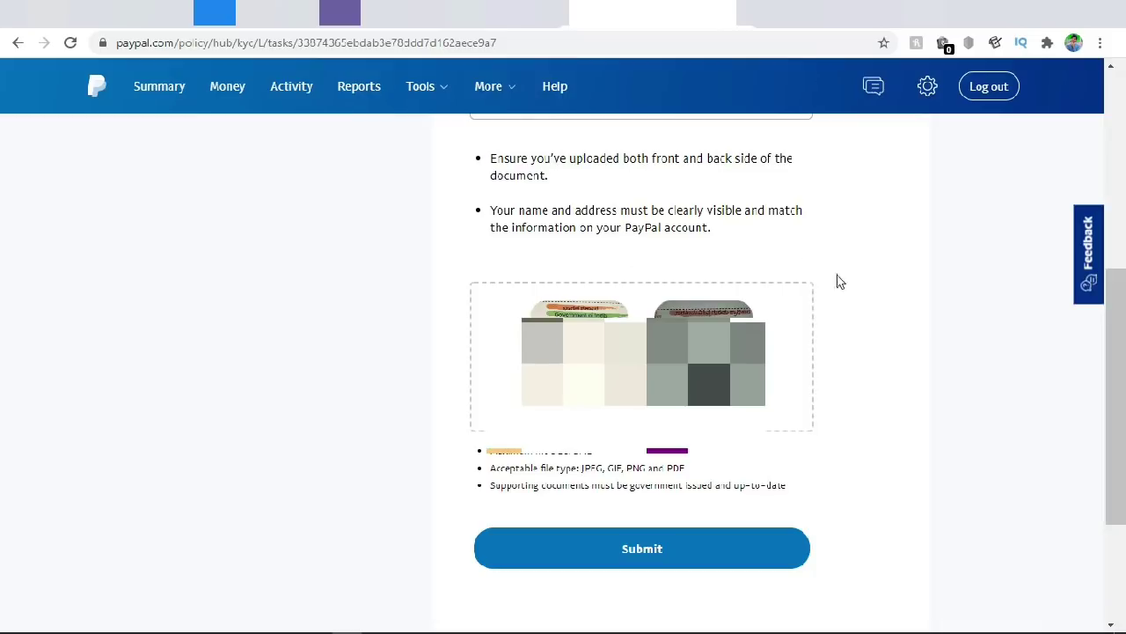
pyautogui.click(685, 559)
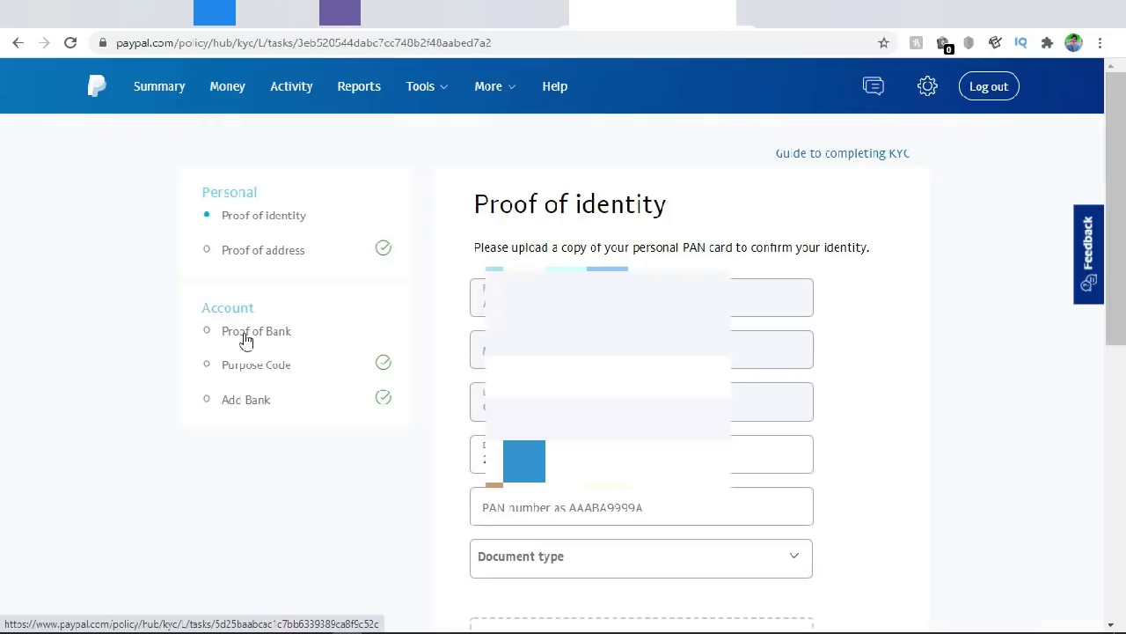
# Submit a Pass Book under Proof of Bank as the bank account document
pyautogui.click(217, 337)
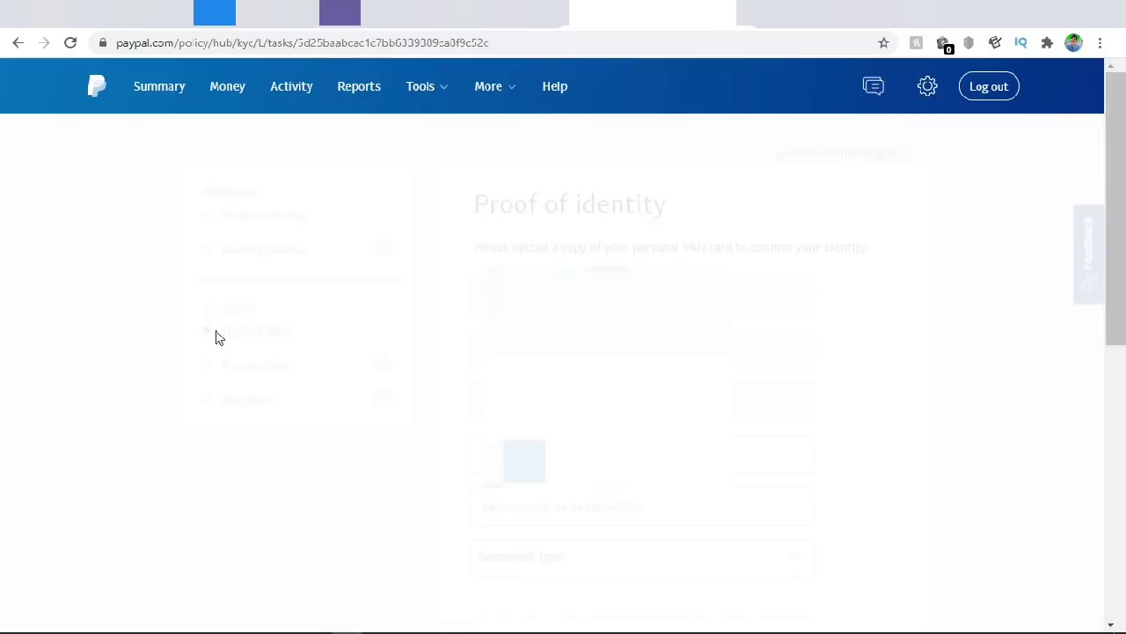
pyautogui.click(628, 319)
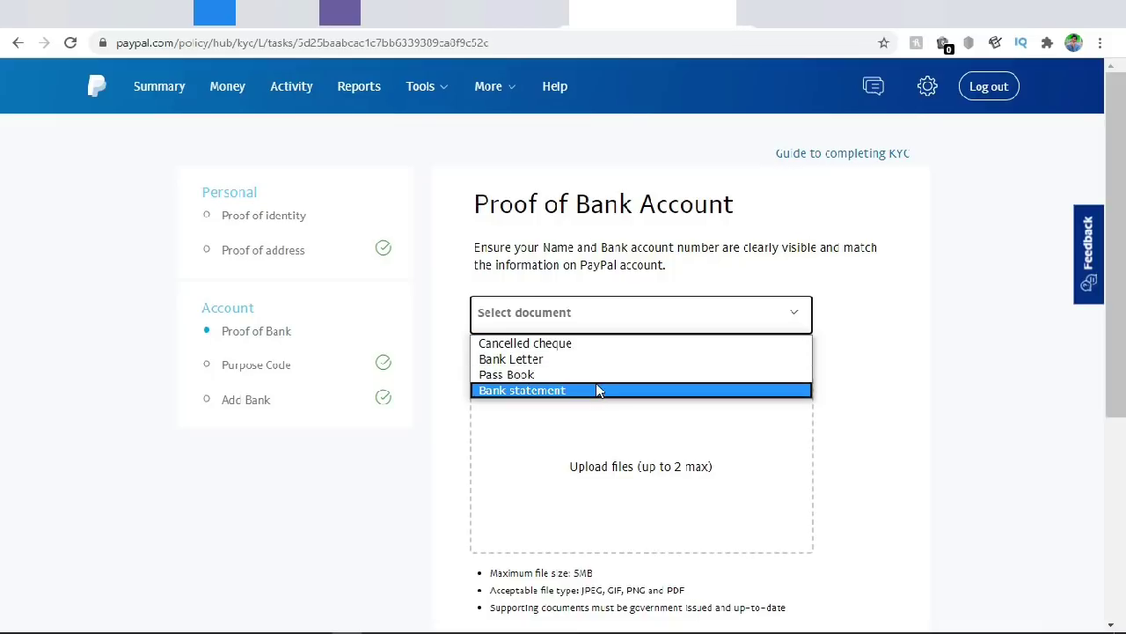
pyautogui.click(596, 376)
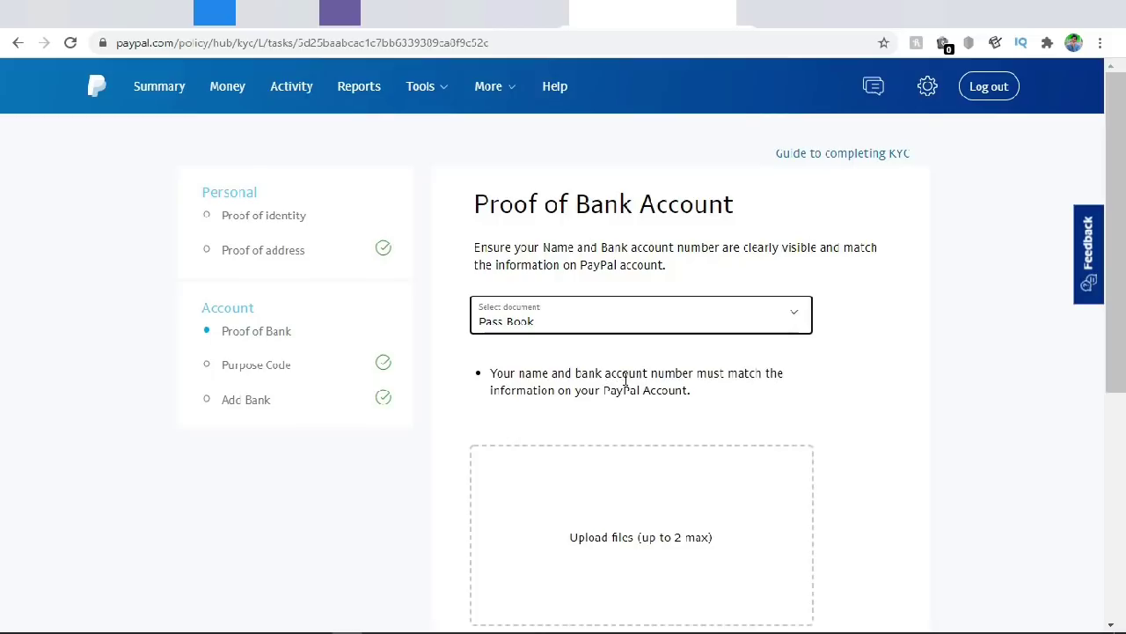
pyautogui.scroll(-3, 664, 363)
pyautogui.scroll(2, 664, 364)
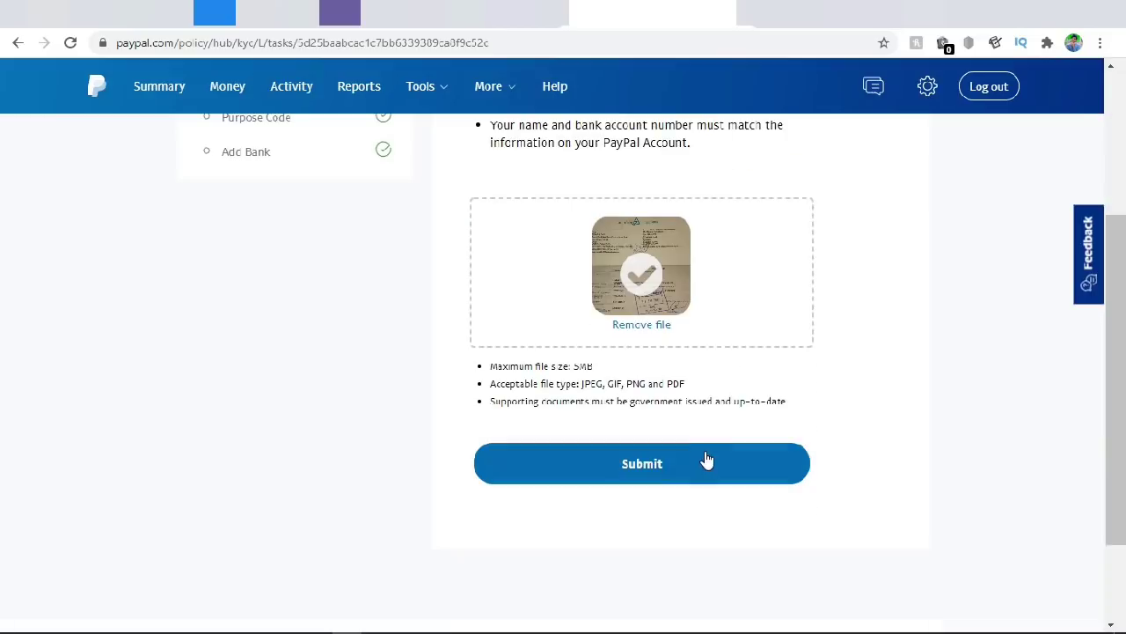
pyautogui.click(653, 463)
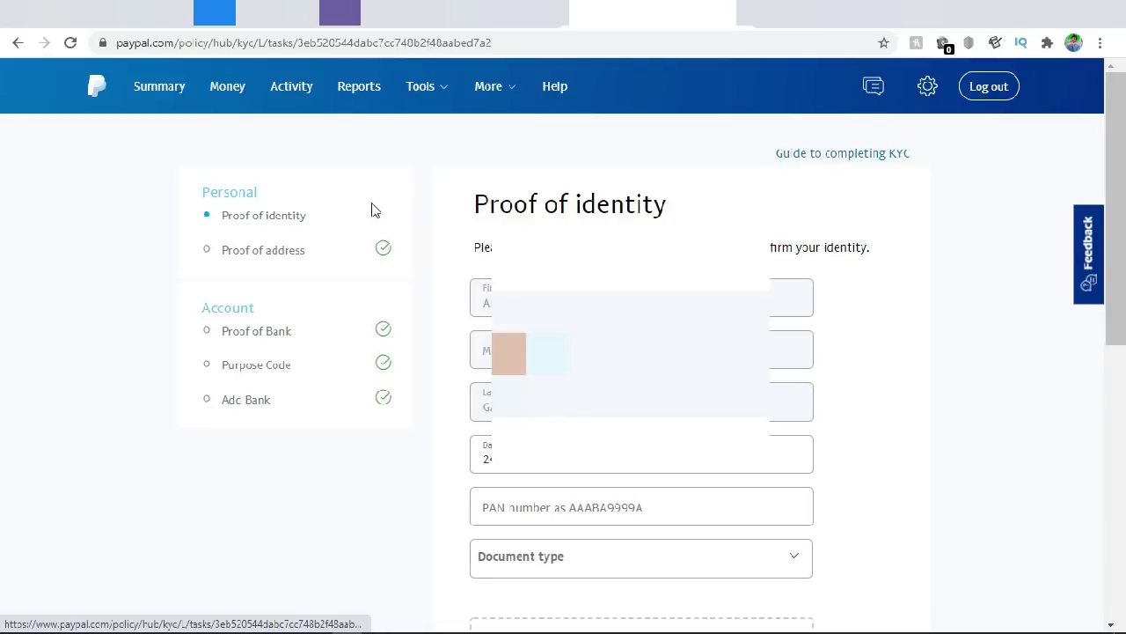
# Return to the business dashboard via the PayPal logo and review its account alerts
pyautogui.click(97, 91)
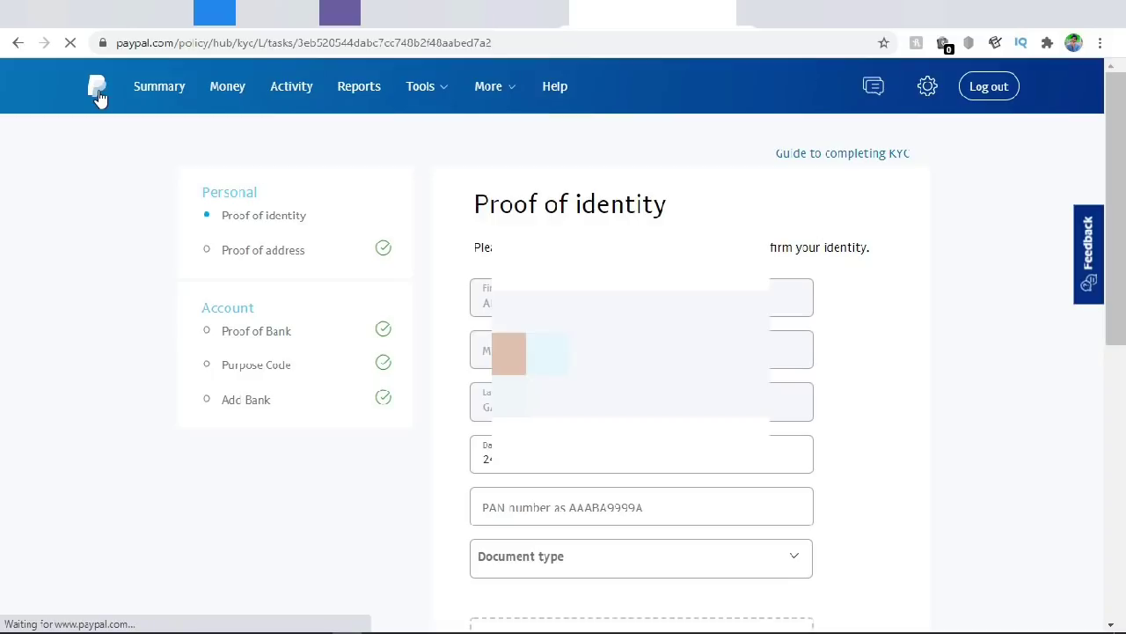
pyautogui.scroll(-4, 415, 264)
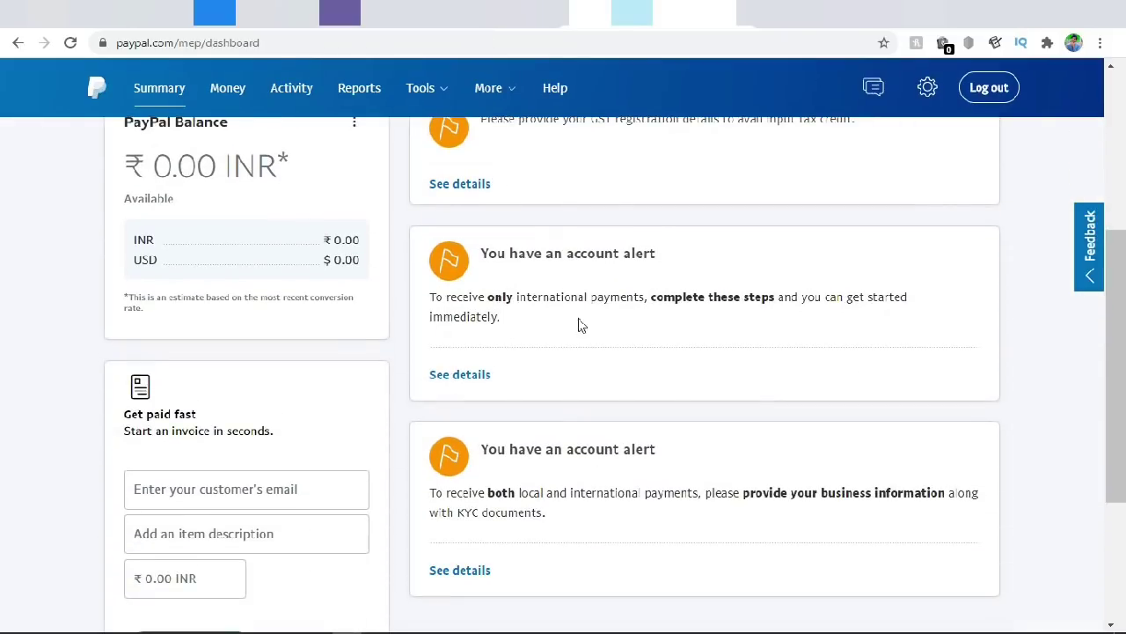
pyautogui.scroll(-1, 577, 326)
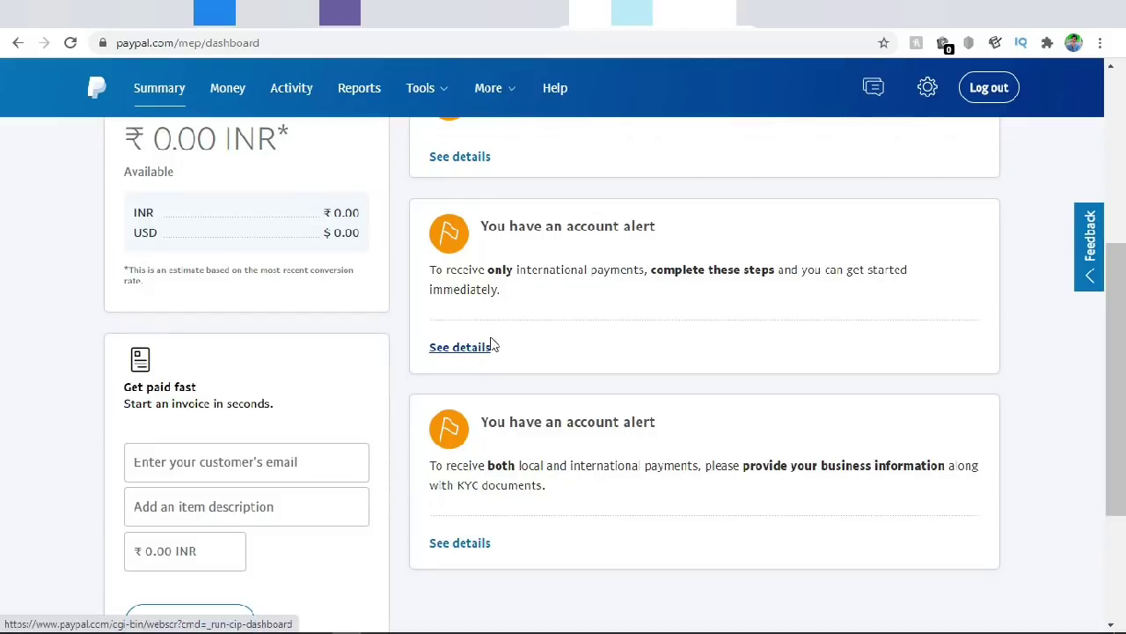
pyautogui.scroll(2, 495, 342)
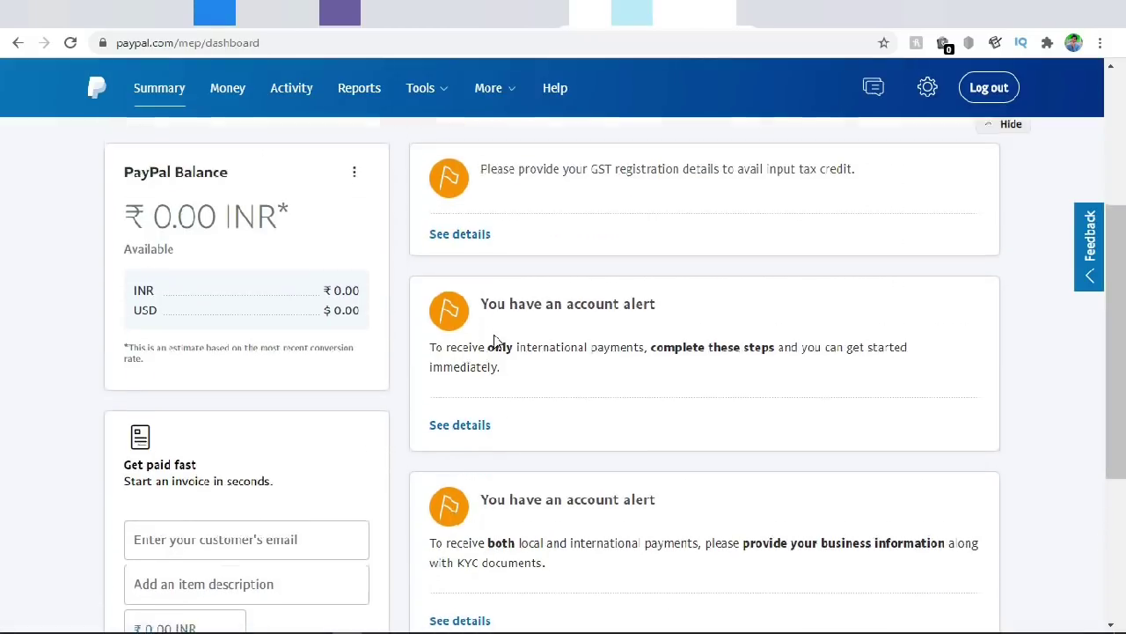
pyautogui.scroll(3, 494, 342)
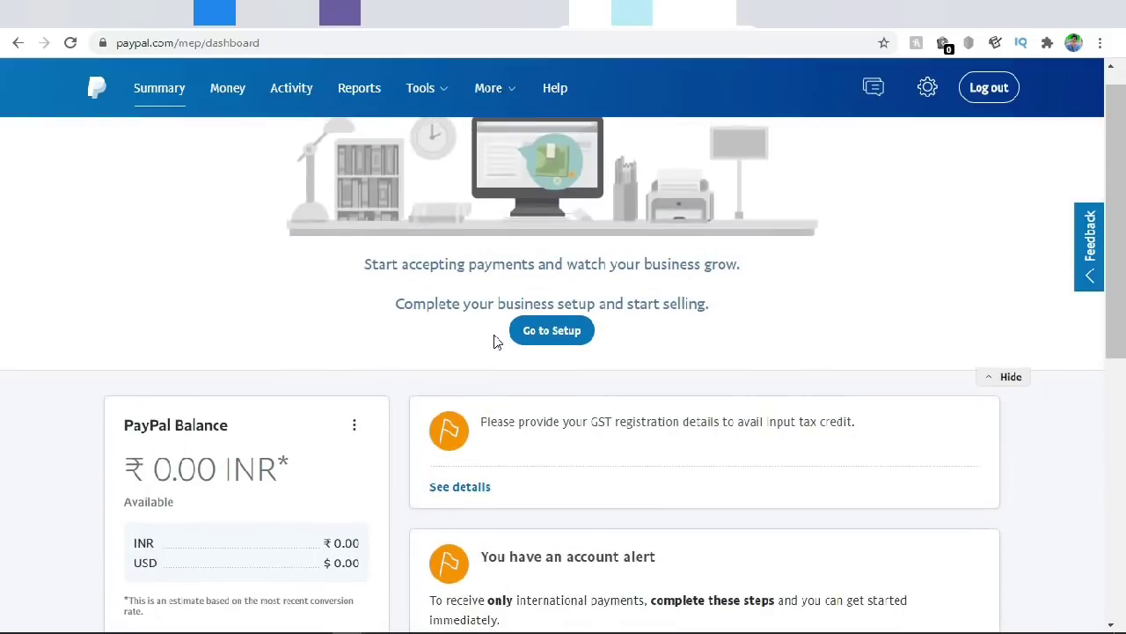
# Open the Canara Bank account marked Confirmation pending from the Money page
pyautogui.click(228, 97)
pyautogui.scroll(-3, 279, 132)
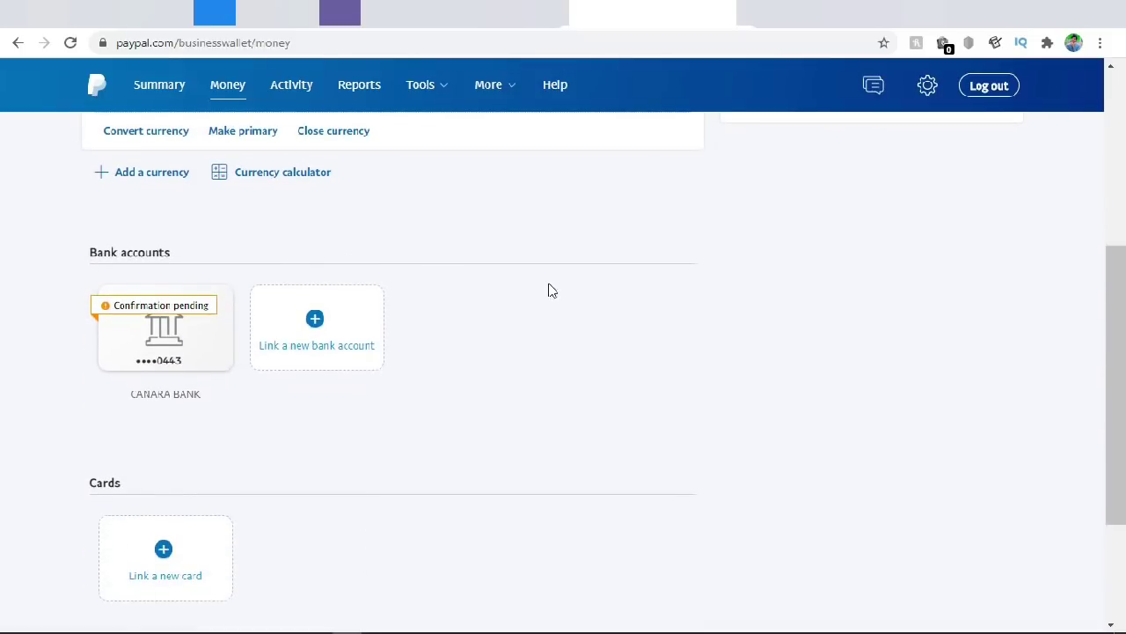
pyautogui.scroll(1, 544, 292)
pyautogui.scroll(2, 542, 293)
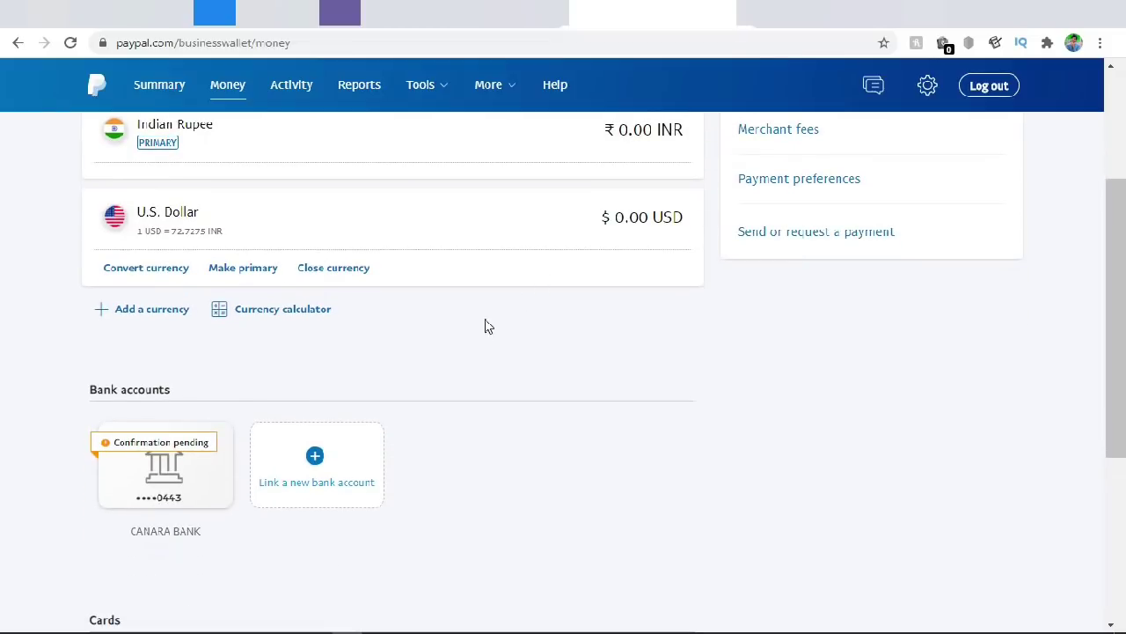
pyautogui.scroll(-1, 400, 368)
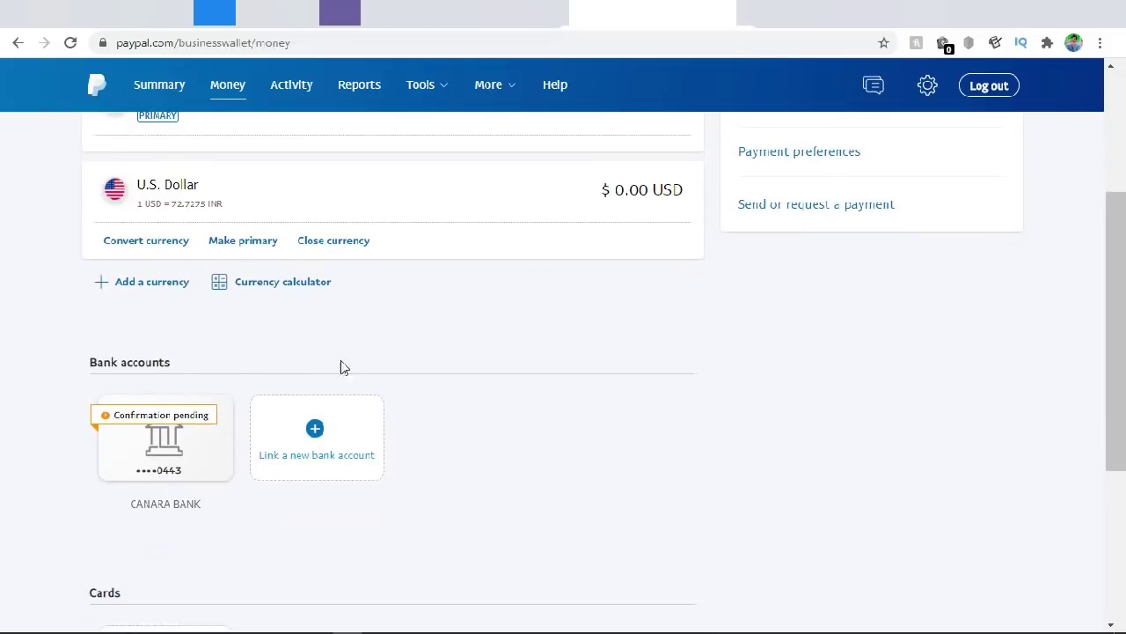
pyautogui.click(157, 445)
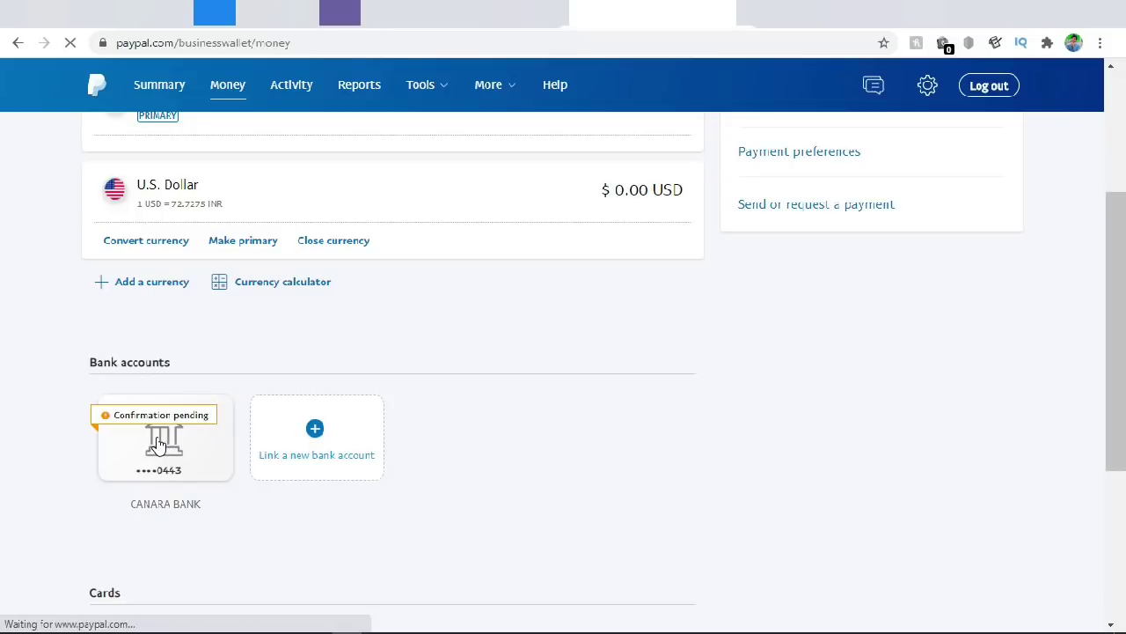
pyautogui.click(648, 351)
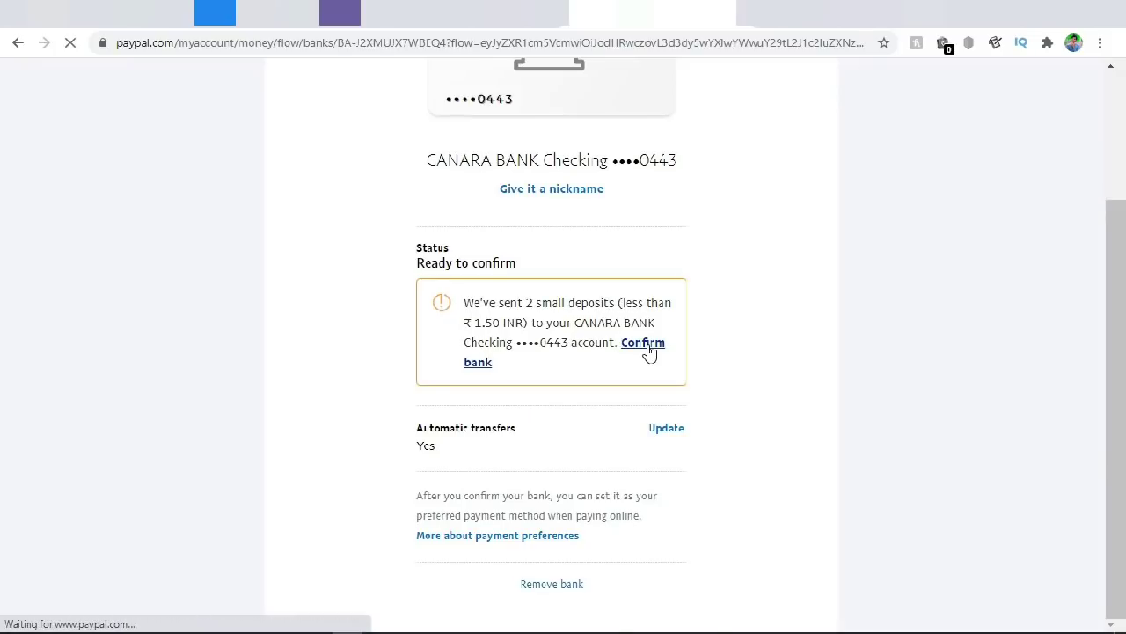
# Enter 1.25 as the first deposit amount
pyautogui.click(525, 377)
pyautogui.click(522, 428)
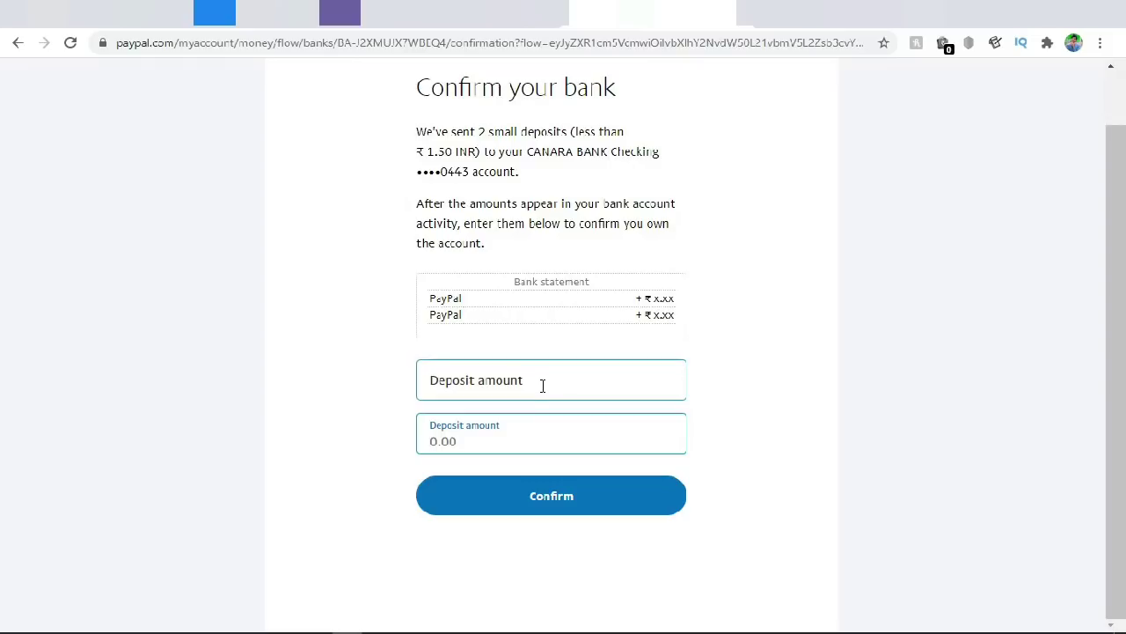
pyautogui.click(459, 381)
pyautogui.write('1')
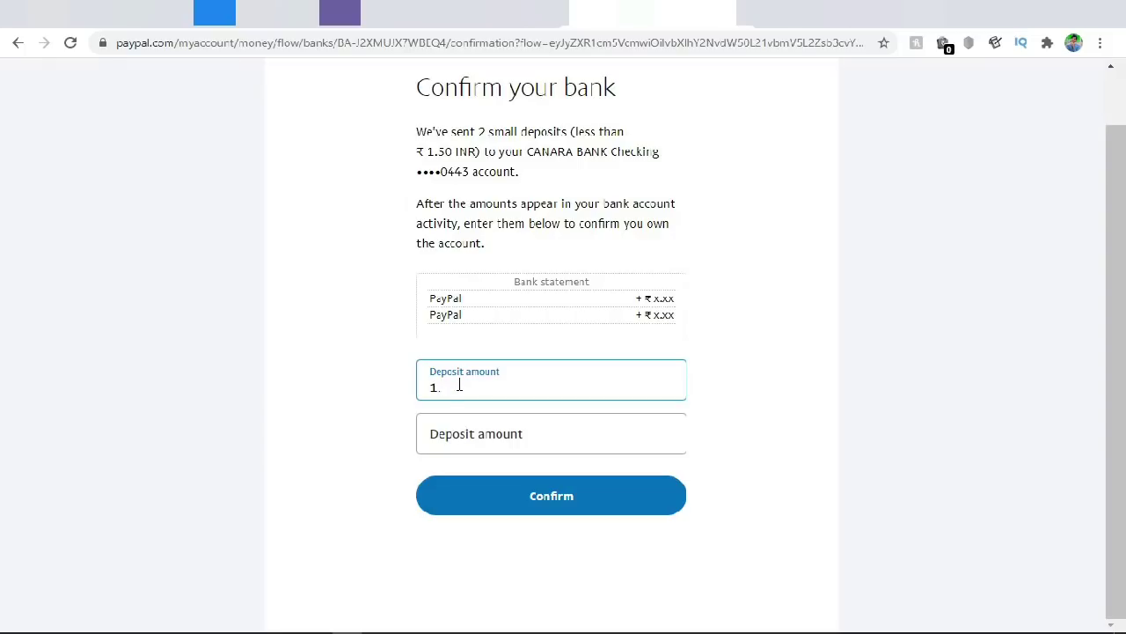
pyautogui.write('.25')
pyautogui.click(277, 357)
pyautogui.click(467, 396)
# Enter 1.13 as the second deposit amount, replacing the mistaken 2.50
pyautogui.click(468, 423)
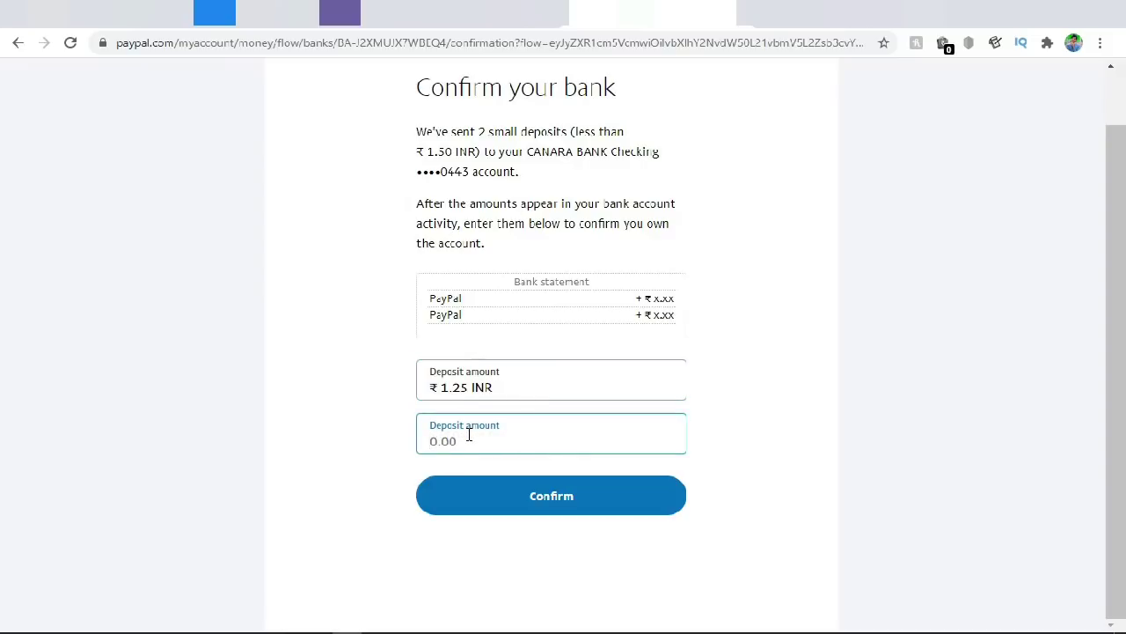
pyautogui.write('2.50')
pyautogui.click(383, 442)
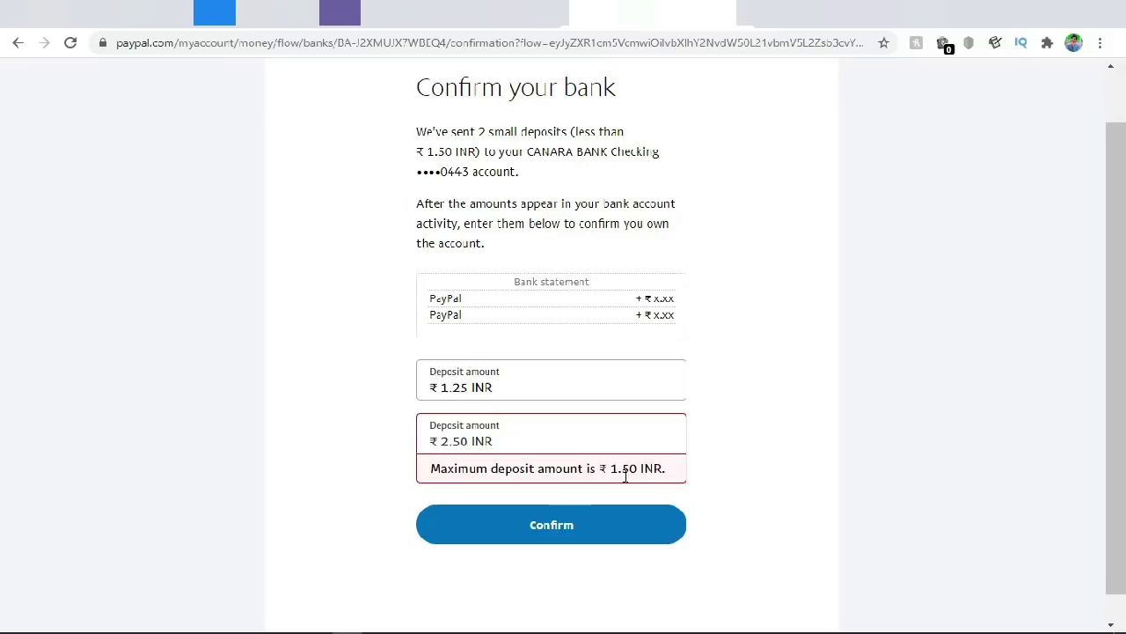
pyautogui.click(497, 442)
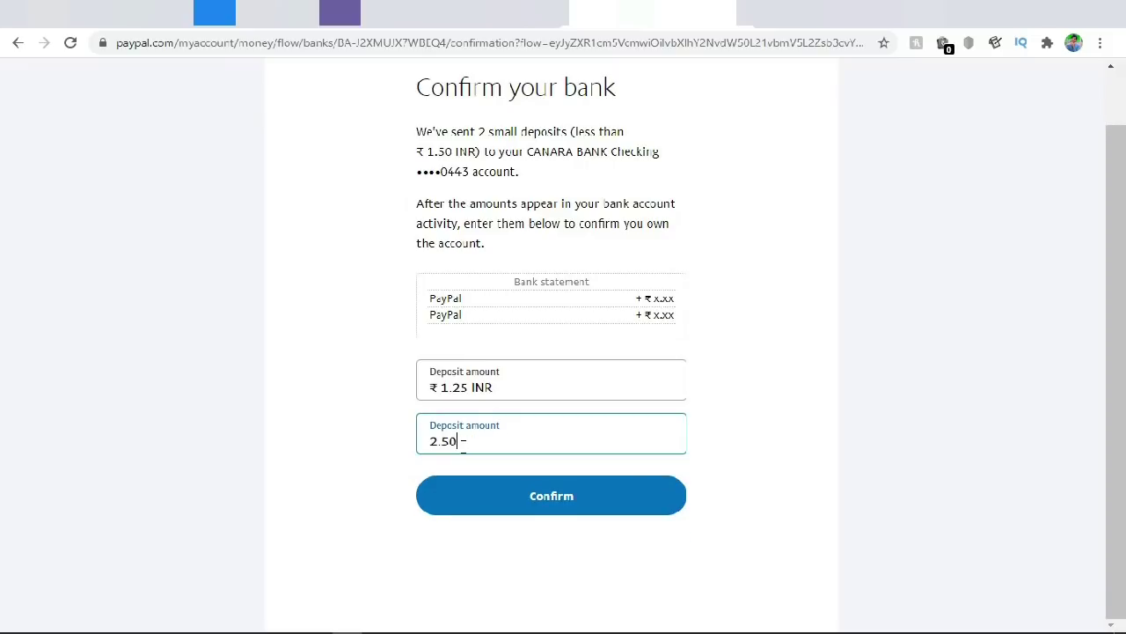
pyautogui.moveTo(464, 440); pyautogui.dragTo(408, 447)
pyautogui.write('1.13')
pyautogui.click(347, 425)
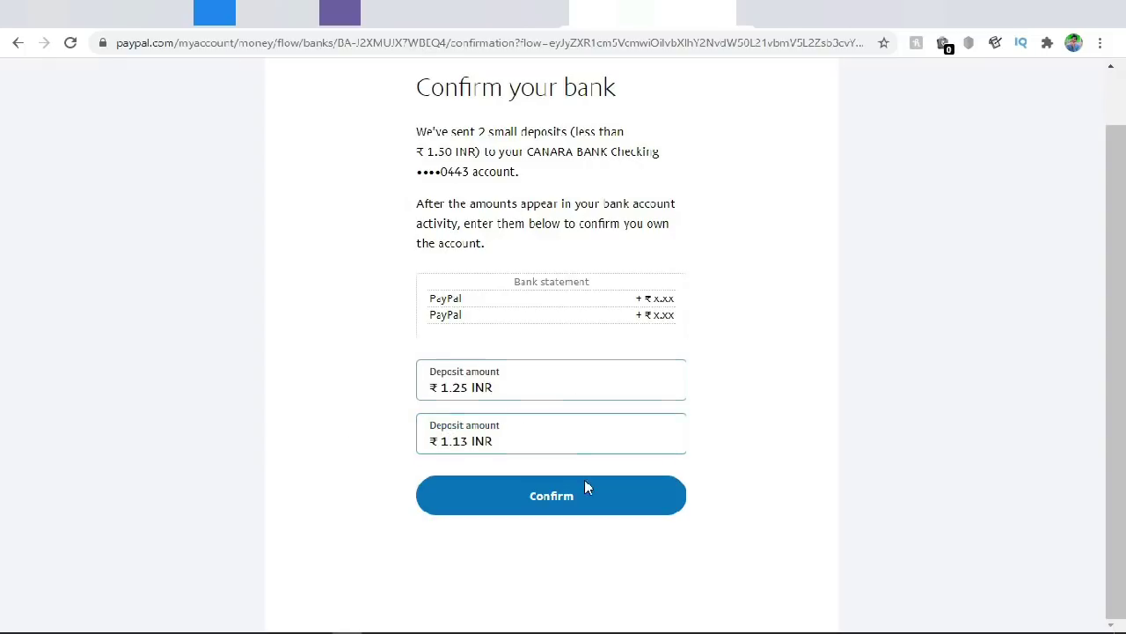
# Show the Banks and cards options menu on the Summary page
pyautogui.scroll(1, 712, 425)
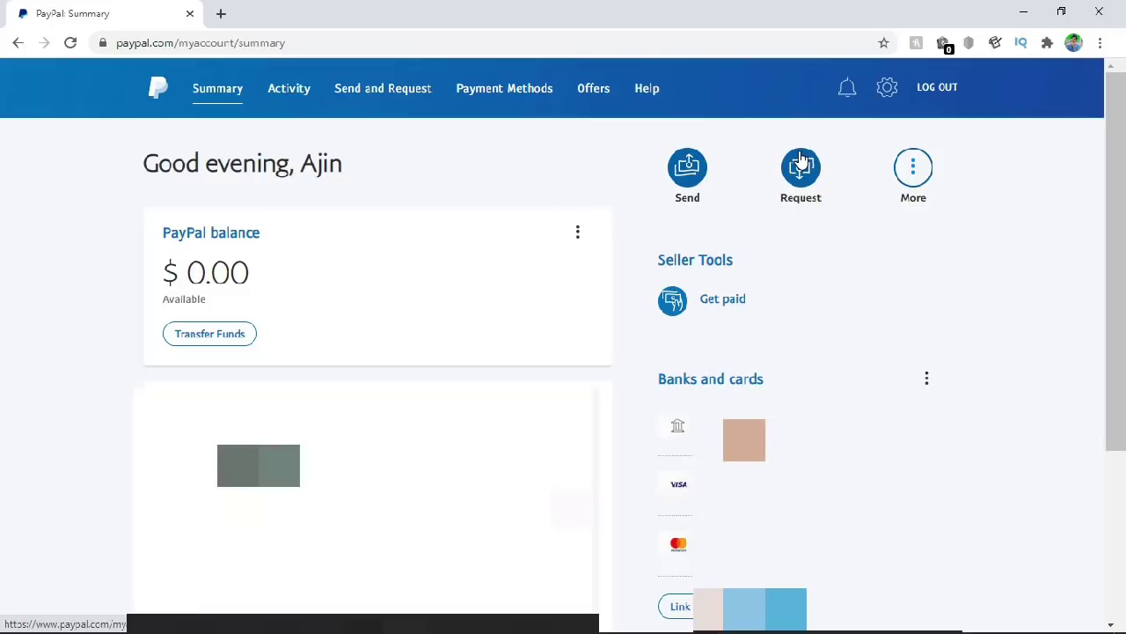
pyautogui.click(928, 379)
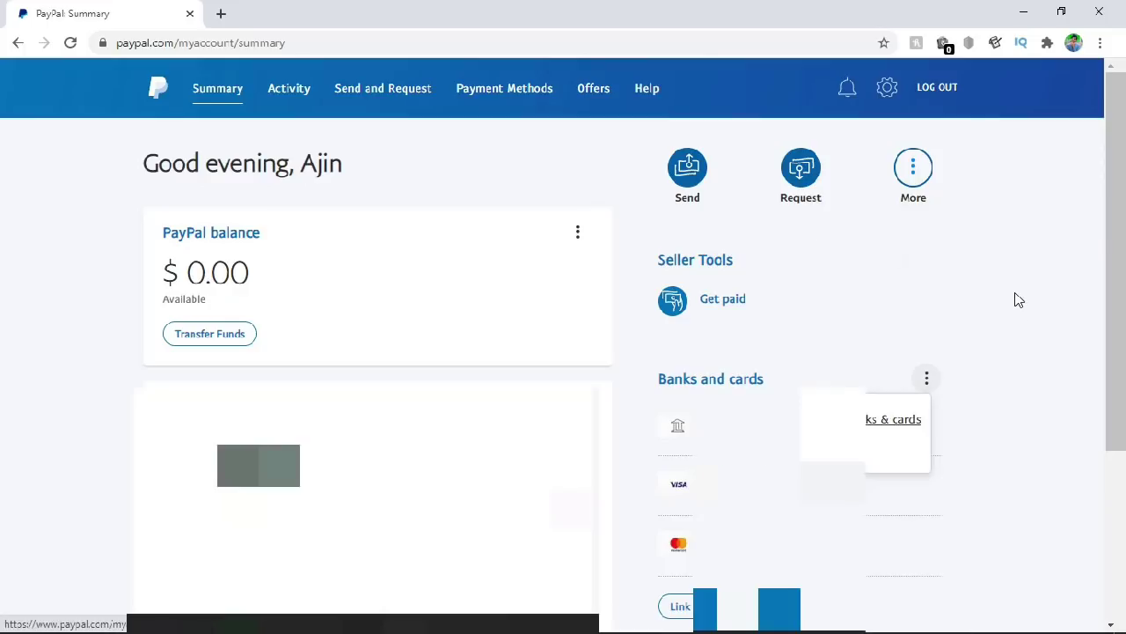